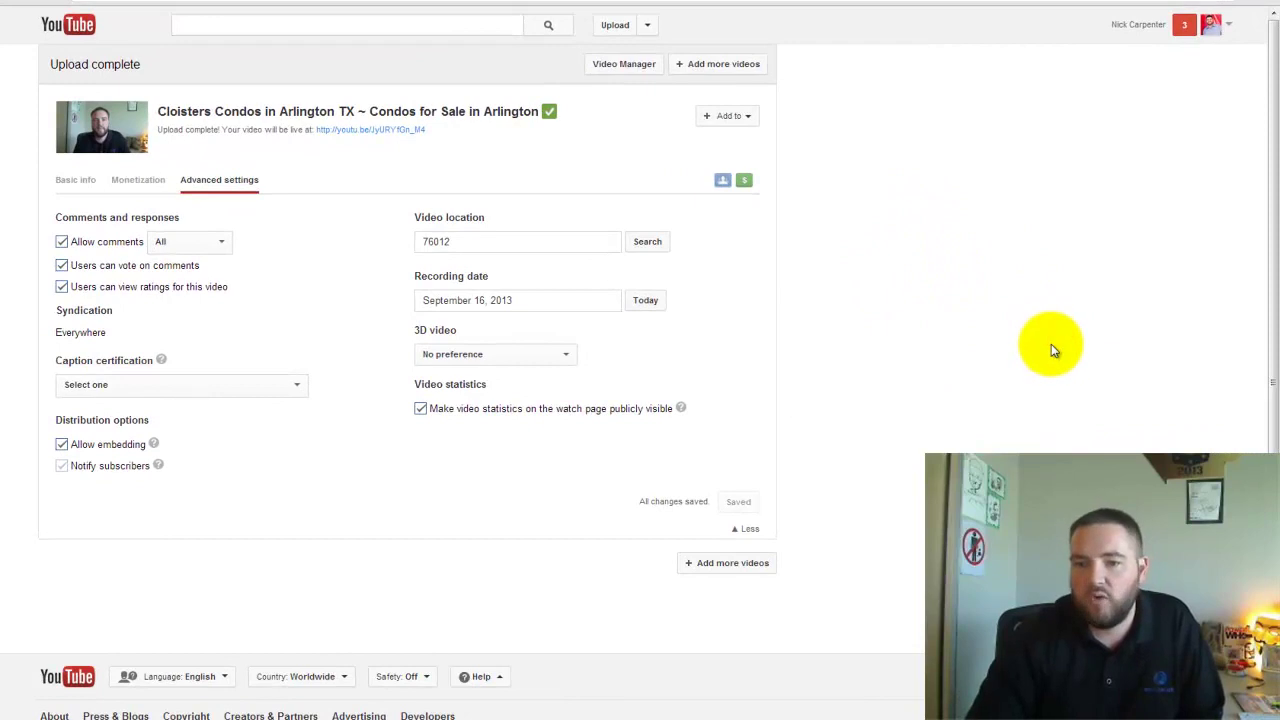
Step: Follow the youtu.be link on the Upload complete page to the Cloisters Condos video's watch page
click(1047, 351)
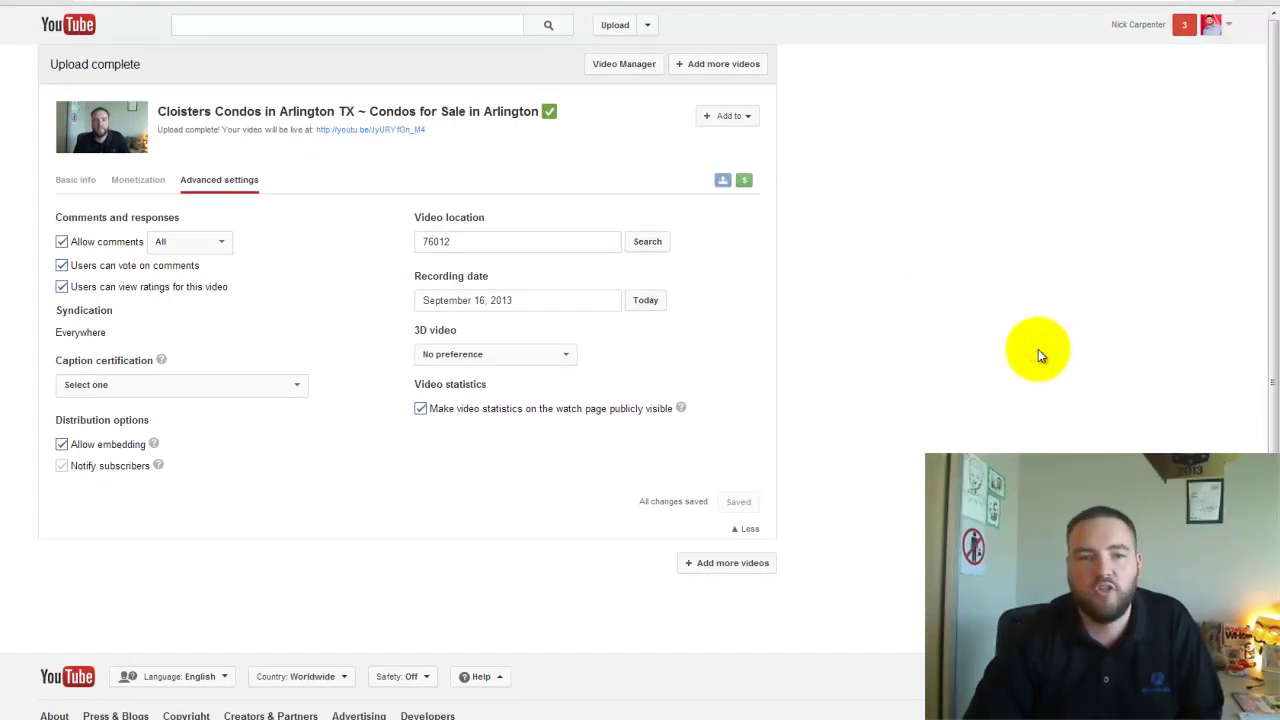
click(1041, 399)
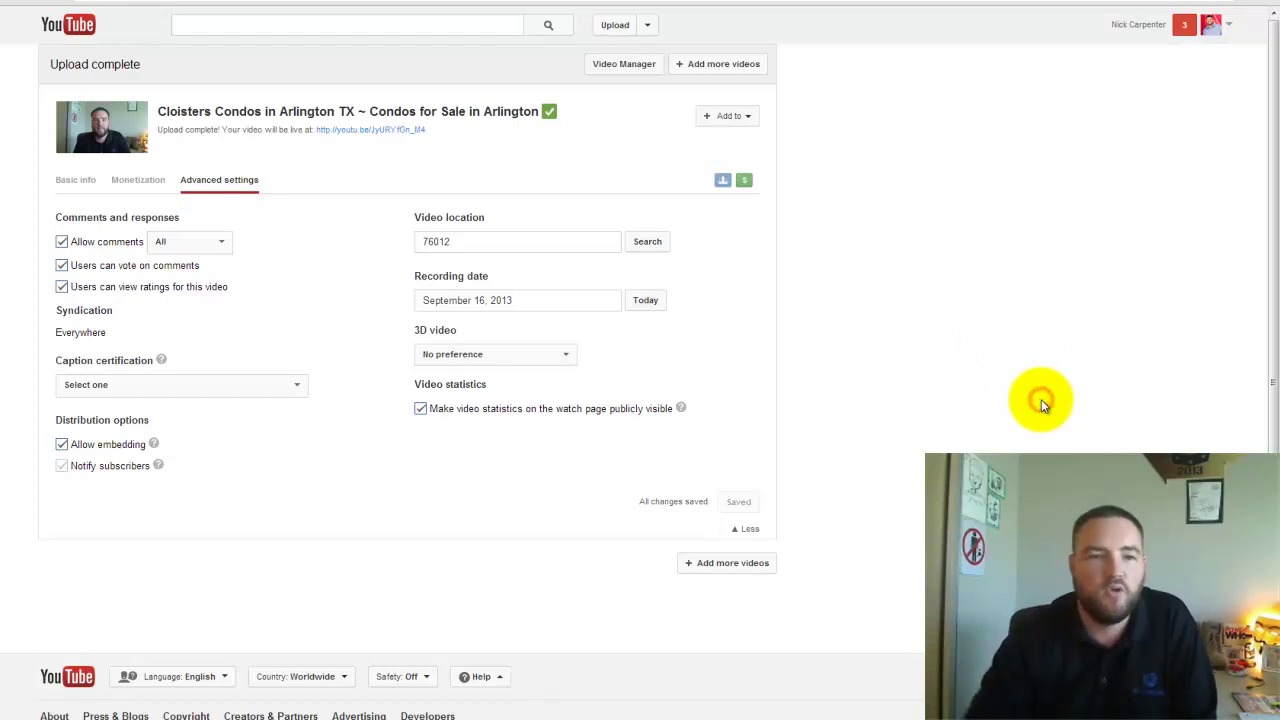
click(350, 130)
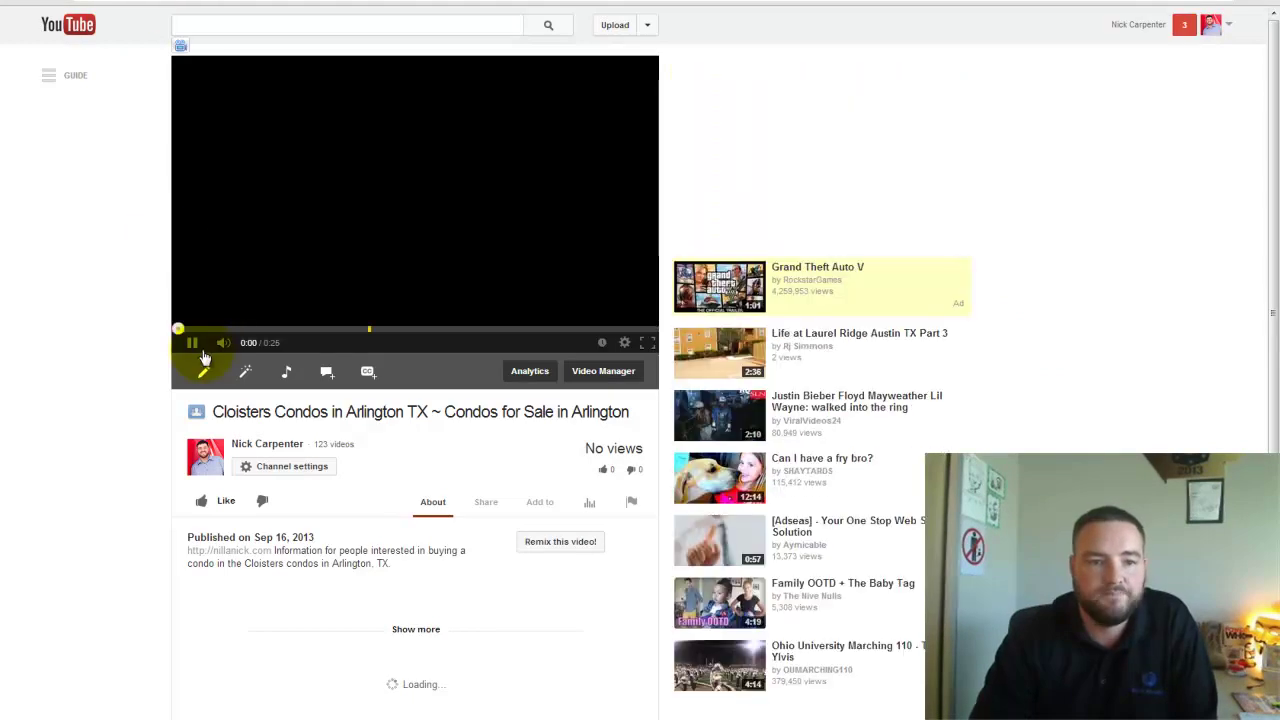
Step: Pause the Cloisters Condos video so it stays at 0:00
click(69, 411)
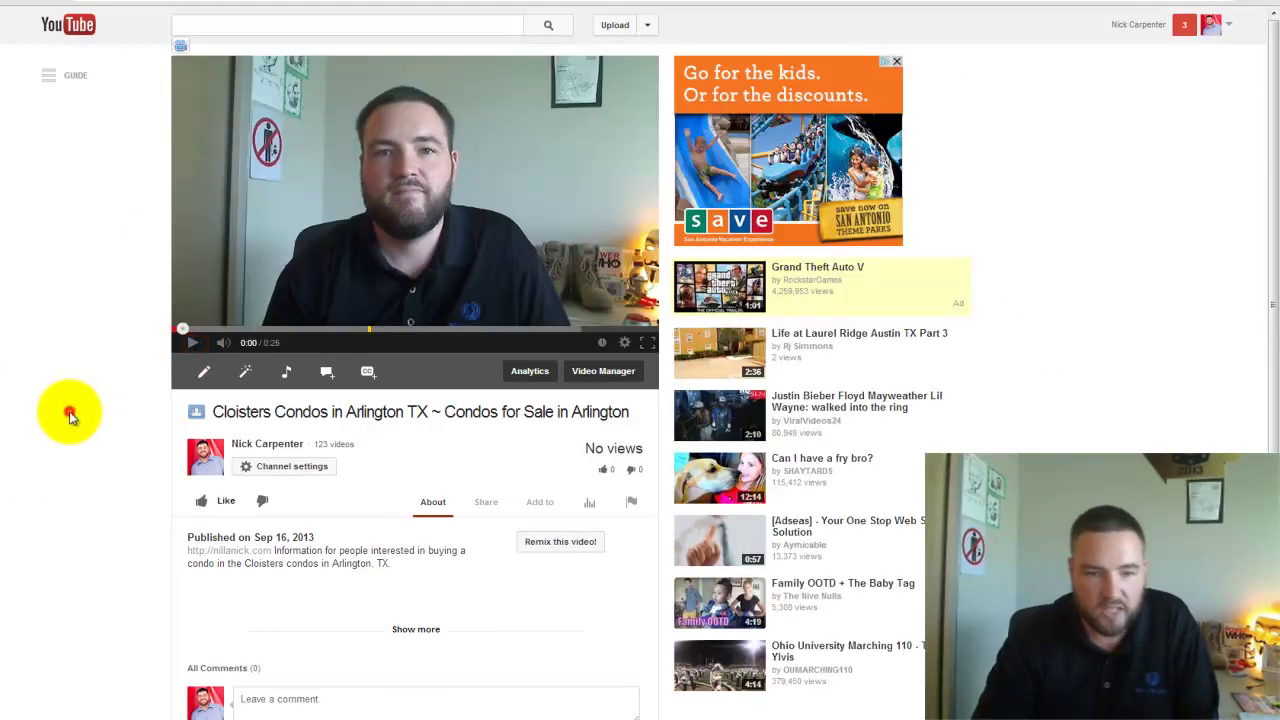
click(71, 410)
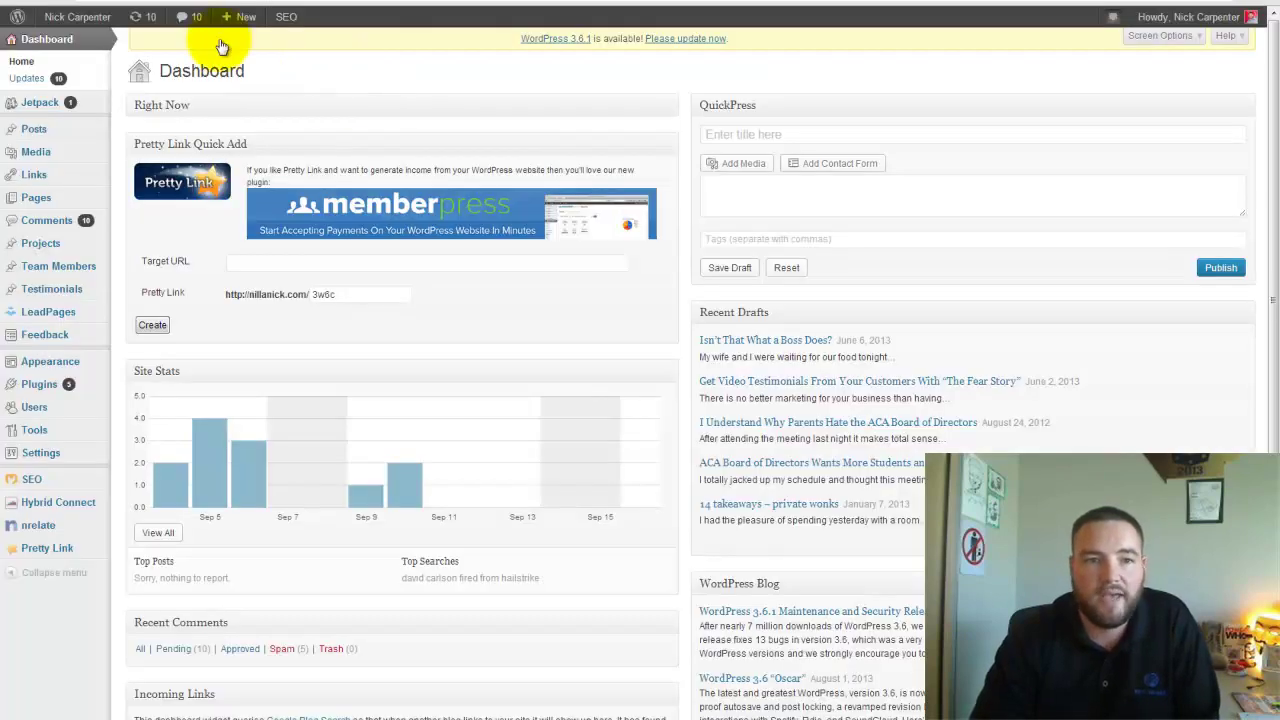
Step: Start a new post from + New > Post with the caret in its title field
mouse_move(240, 17)
click(231, 43)
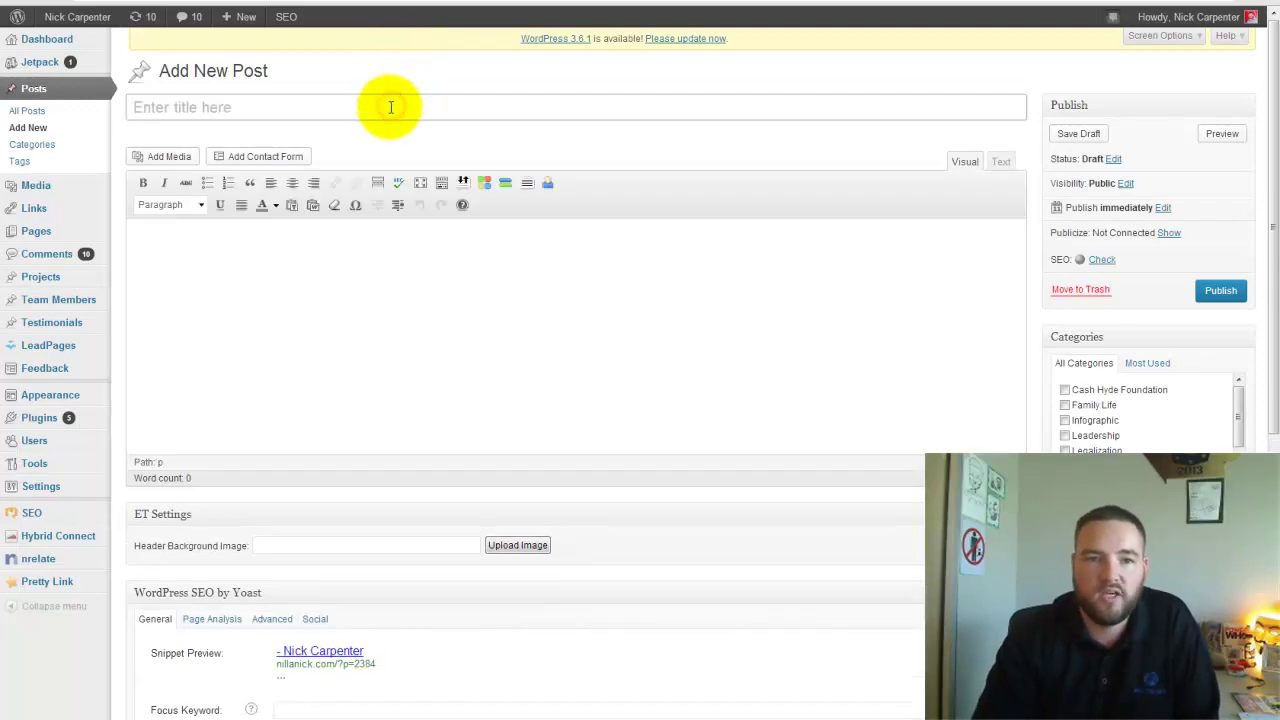
click(390, 106)
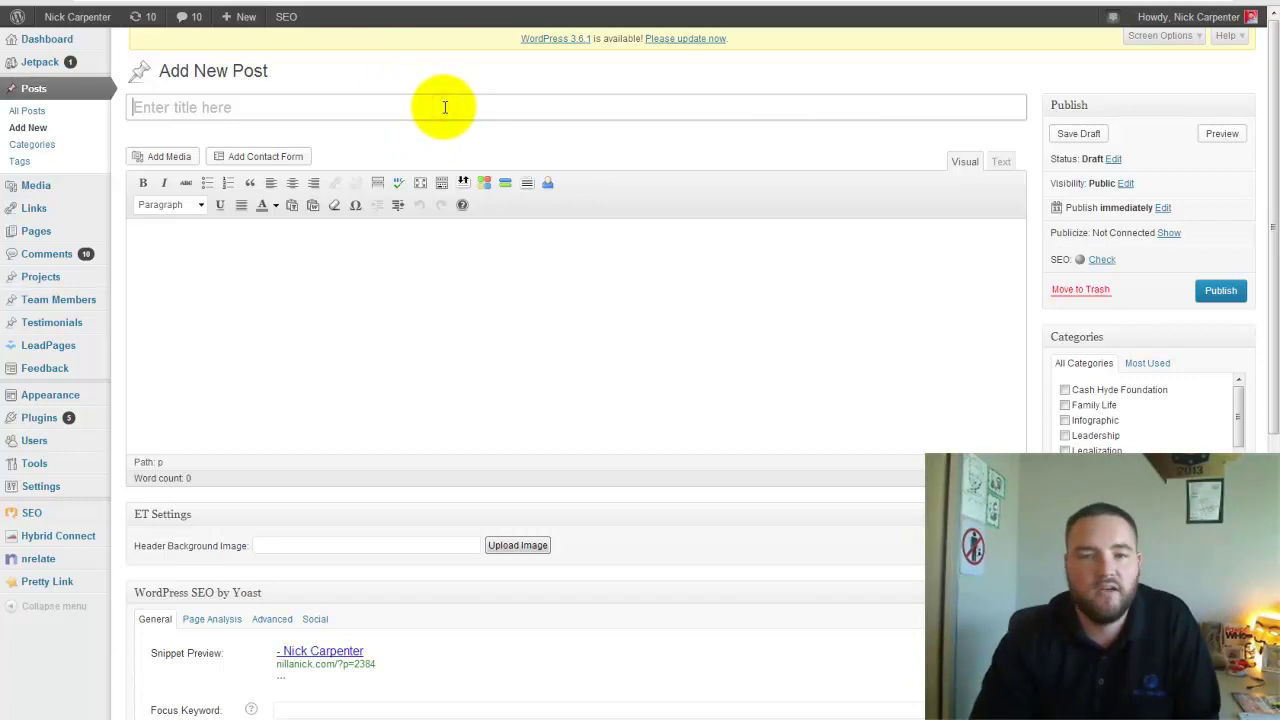
click(510, 292)
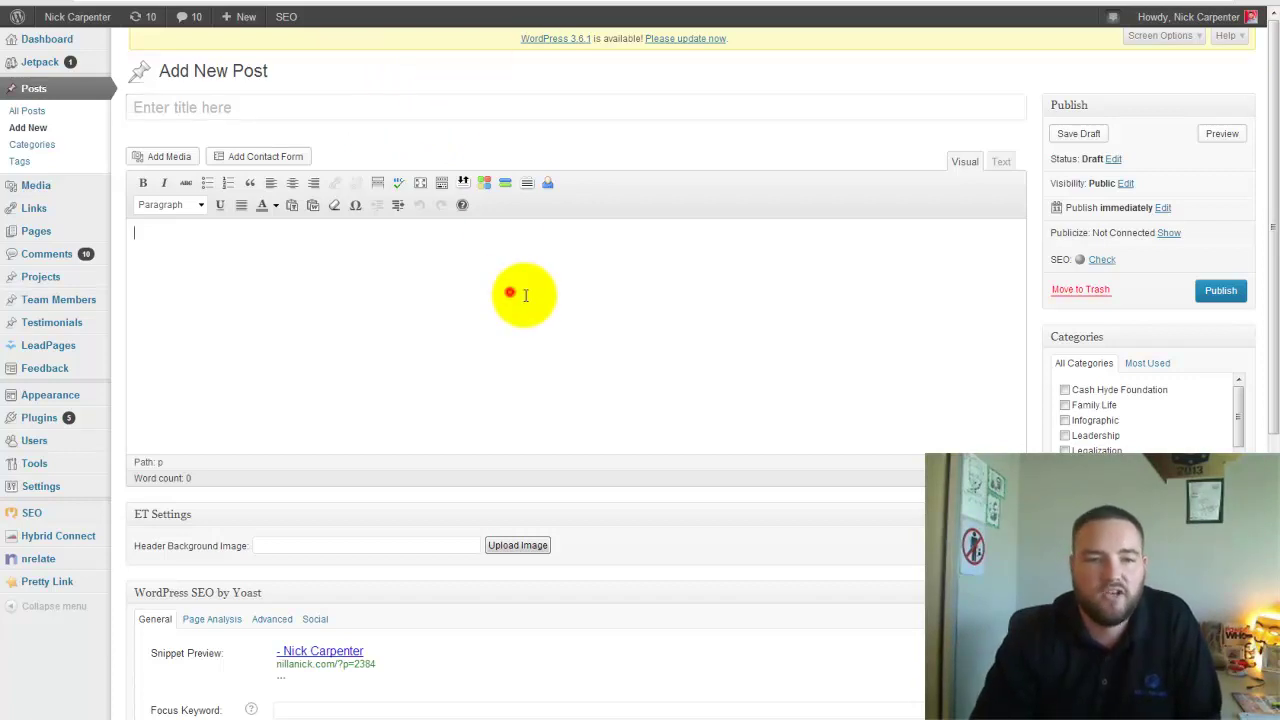
click(414, 108)
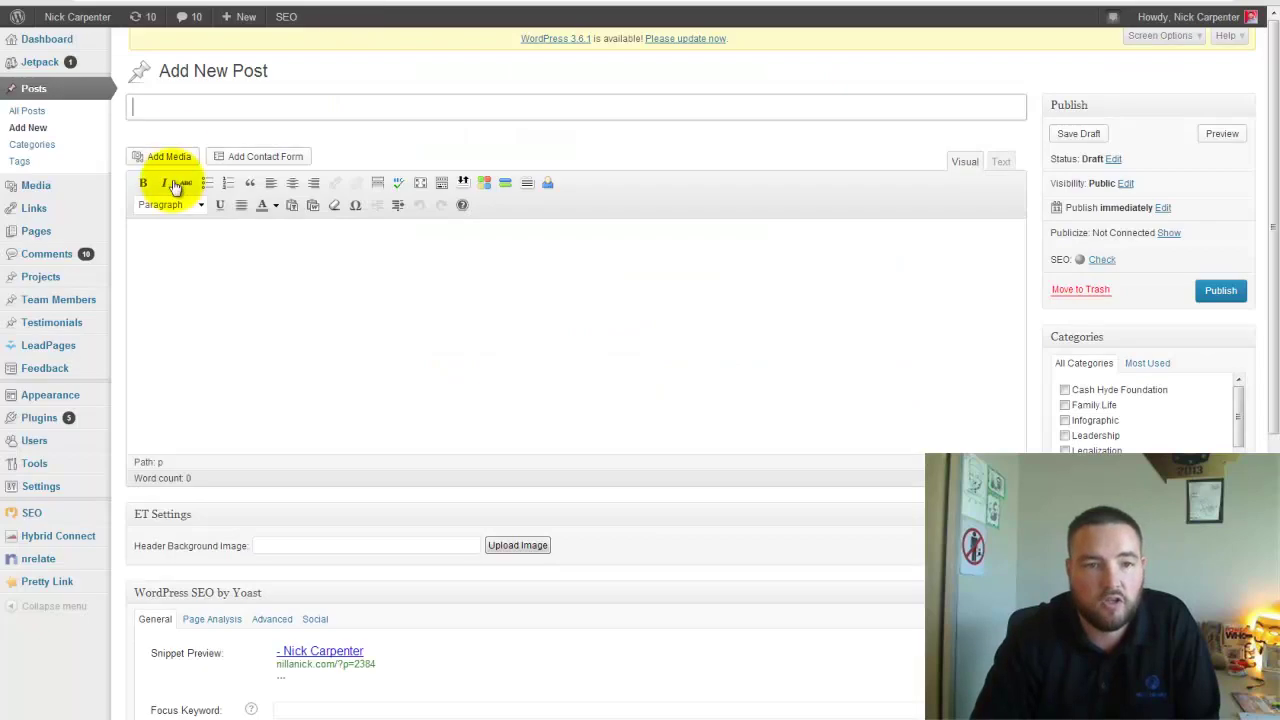
Step: Type the title and reword its opening to 'See Why People Love the Cloisters Condos in Arlington, TX'
text(Cloisters Condos in Arl)
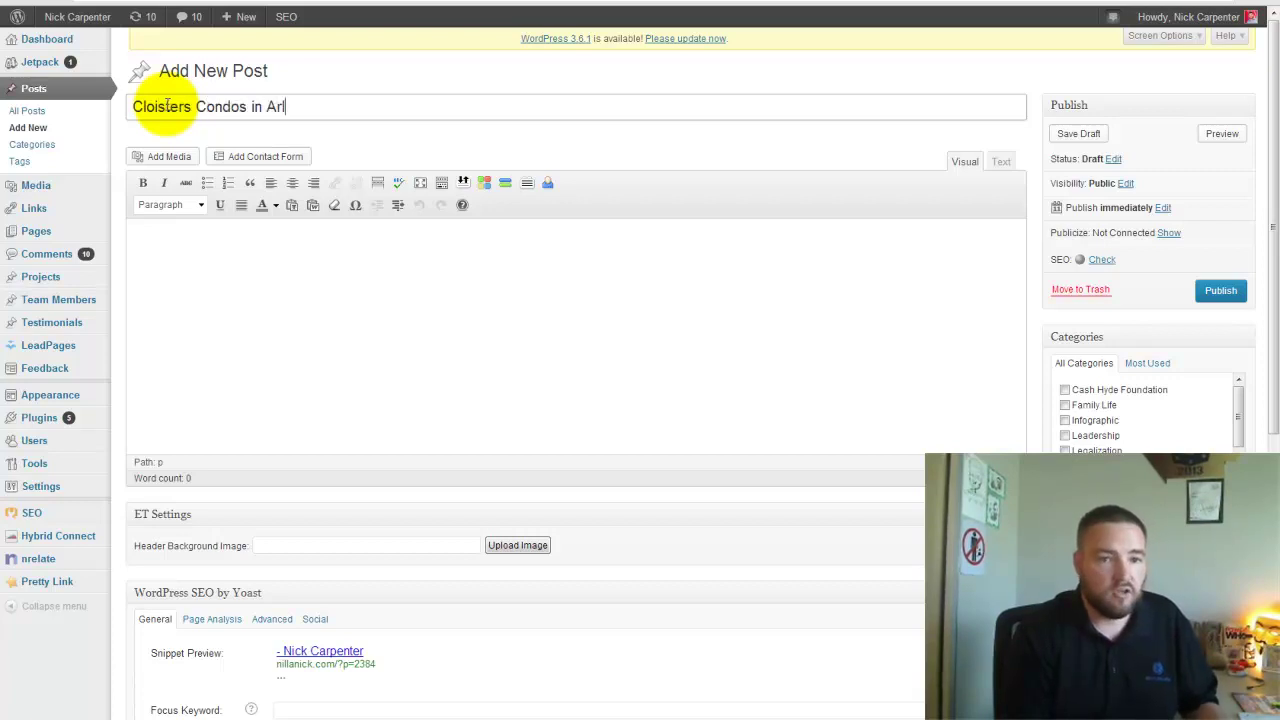
text(X)
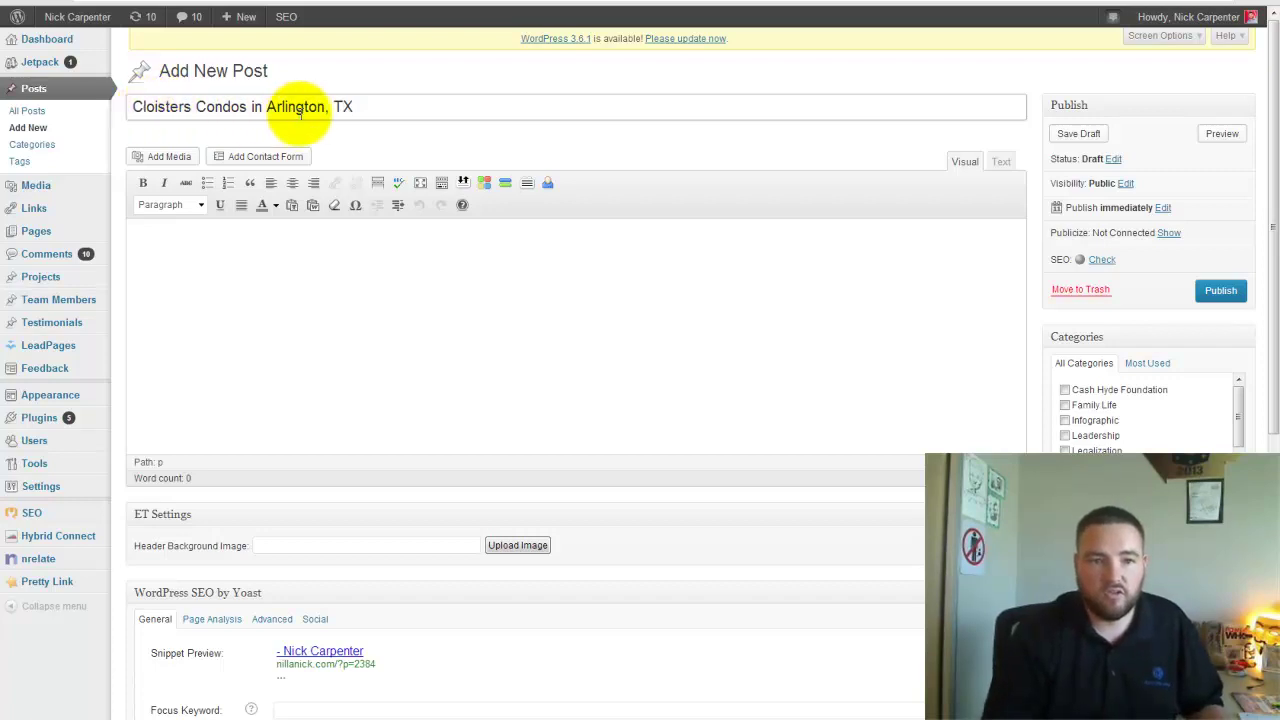
click(133, 106)
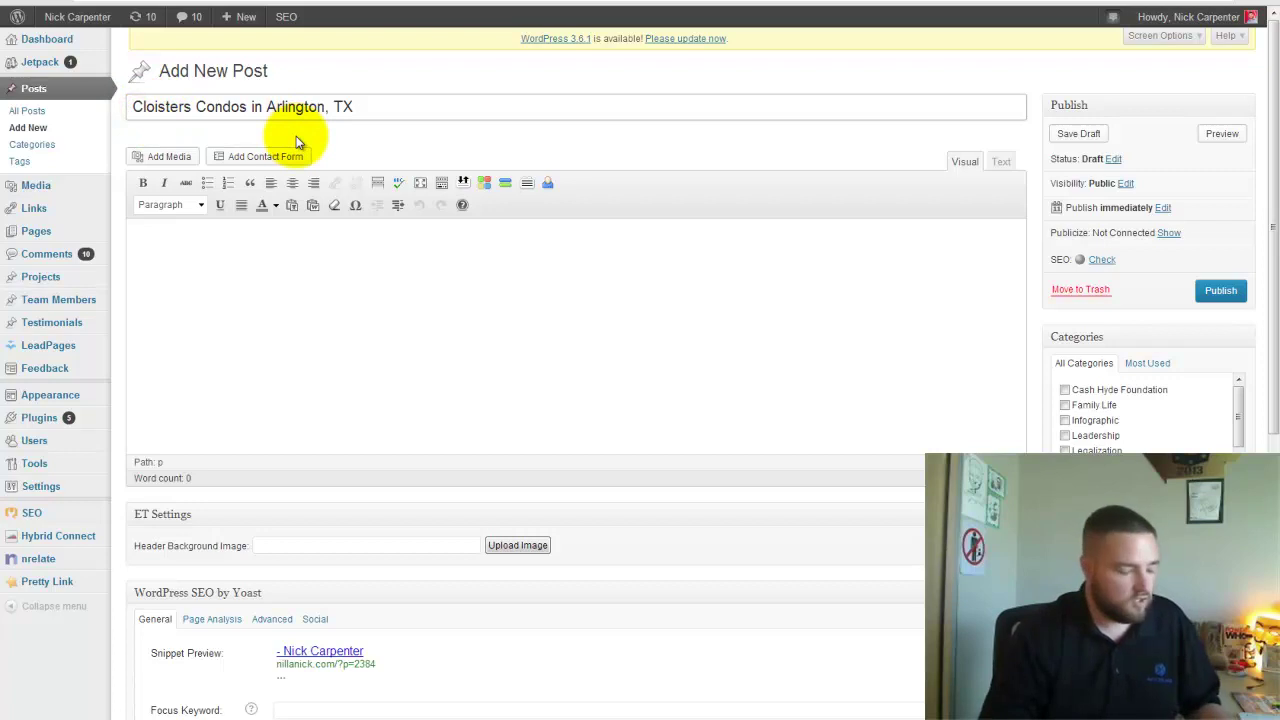
text(See Everything for)
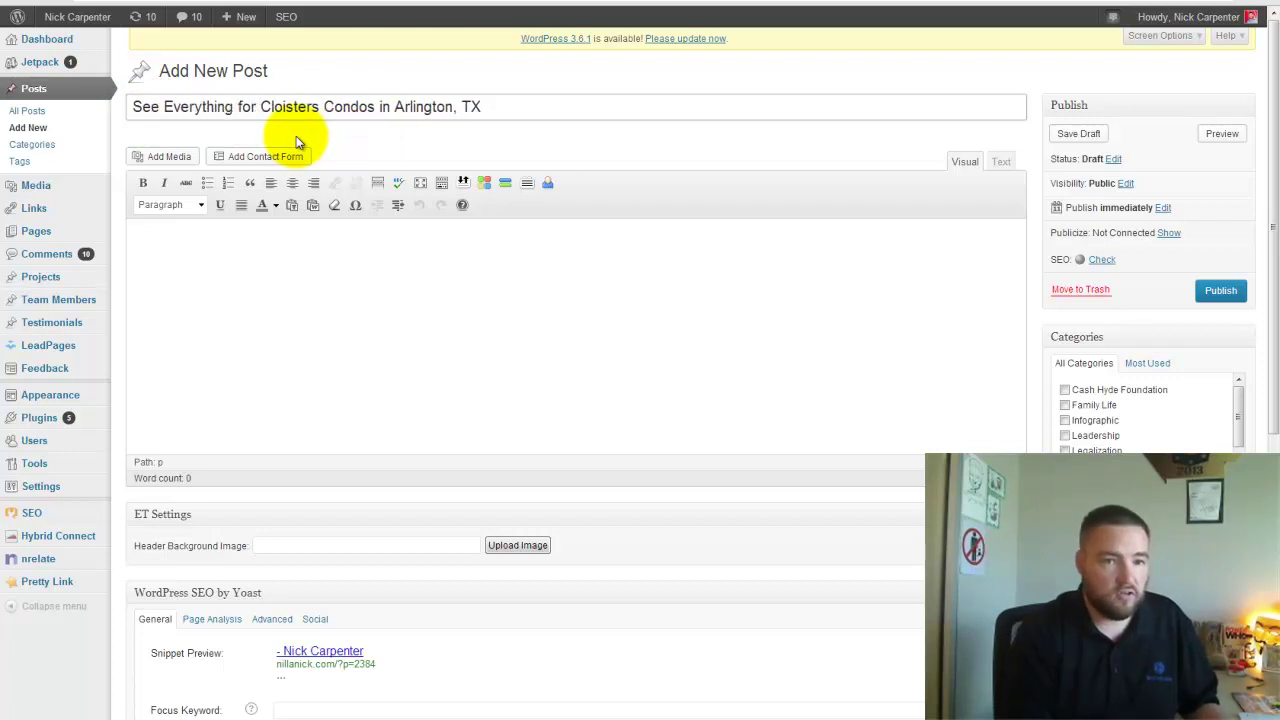
key(BackSpace)
key(BackSpace)
key(BackSpace)
key(BackSpace)
text(For Sale in the)
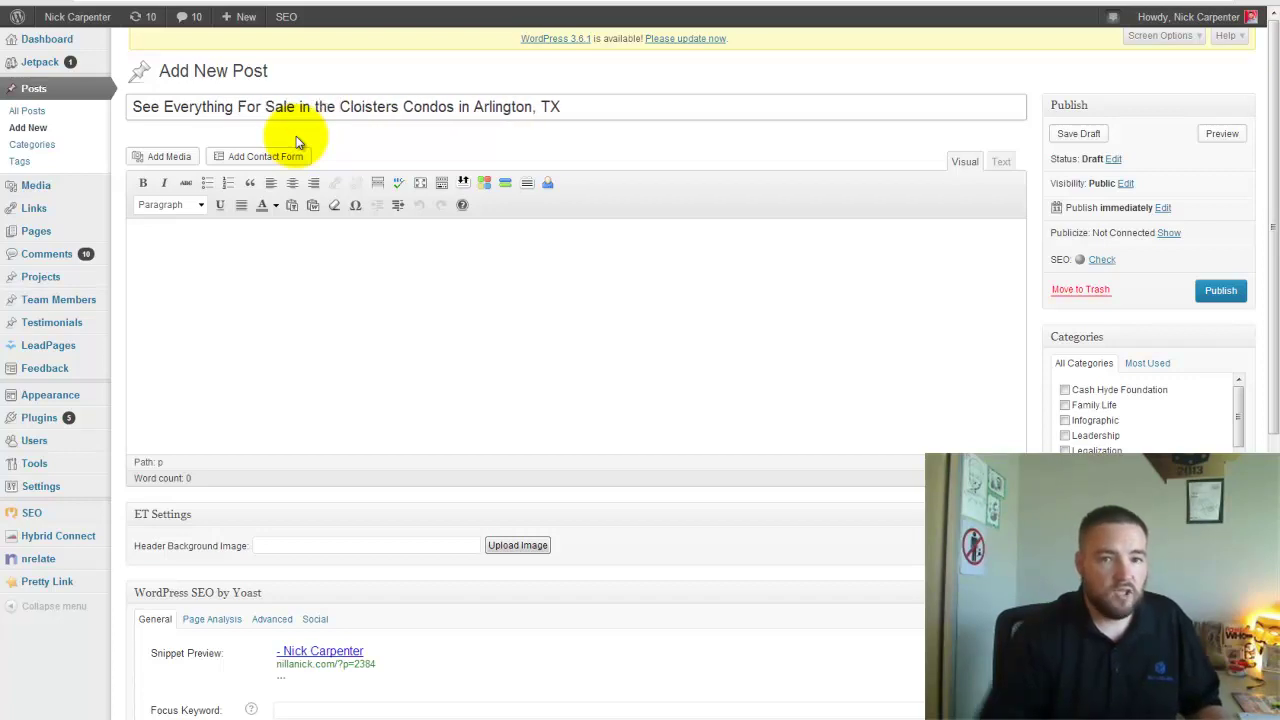
key(shift+Home)
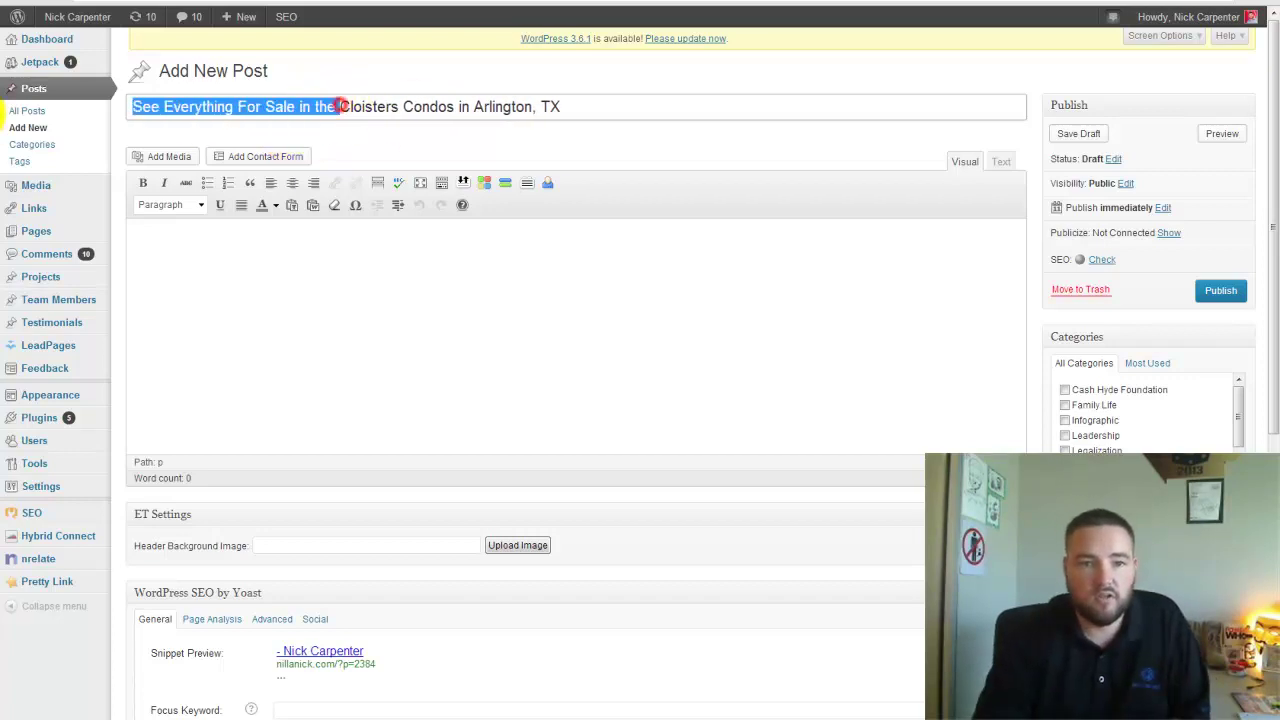
key(BackSpace)
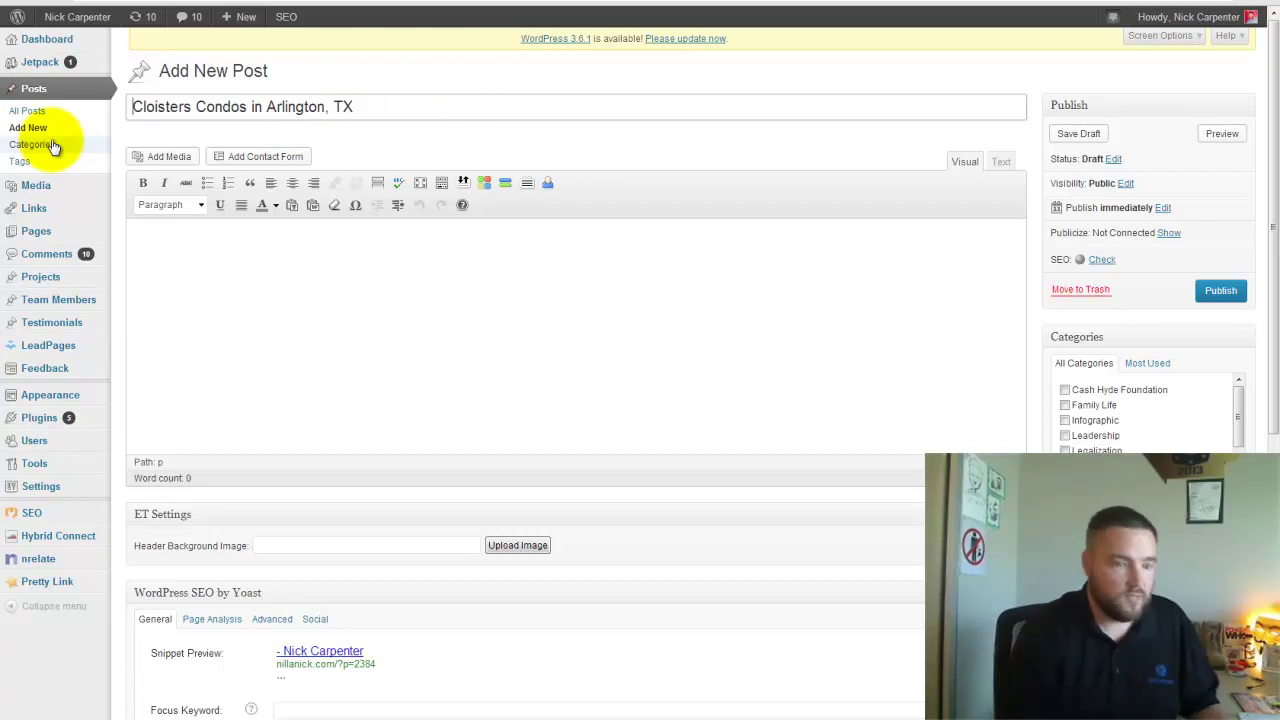
text(See Why People Love the)
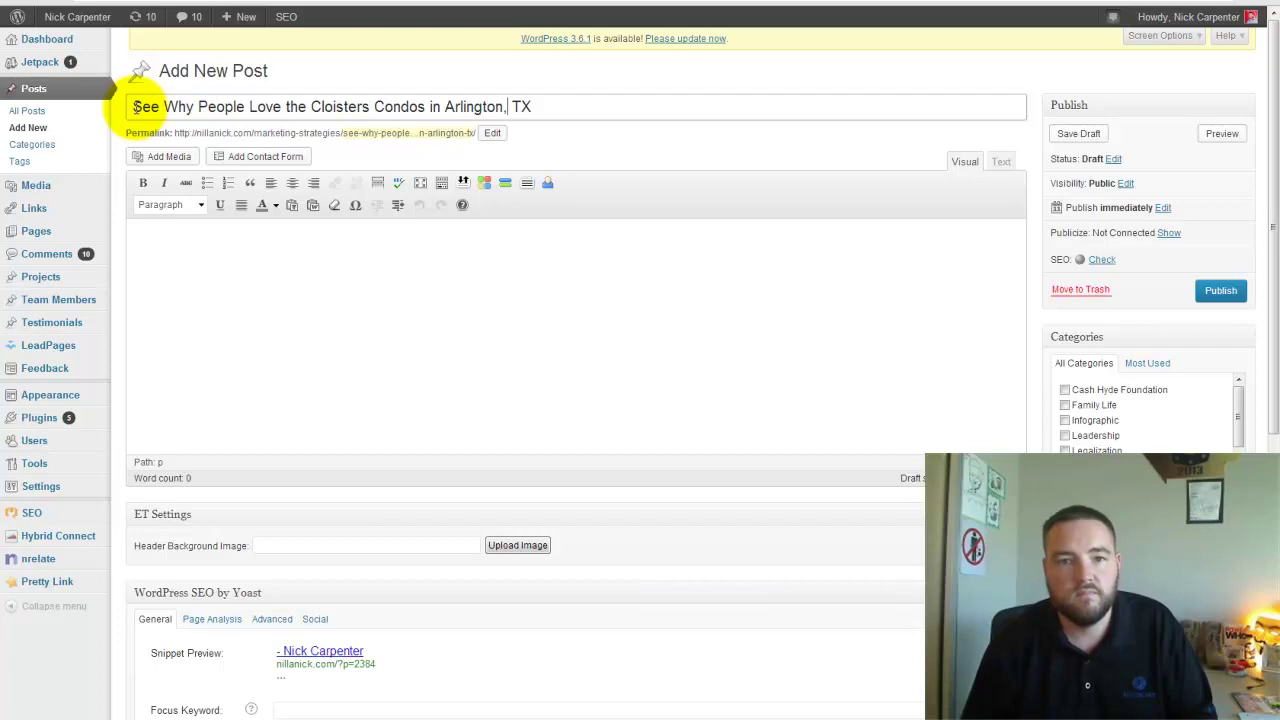
click(466, 323)
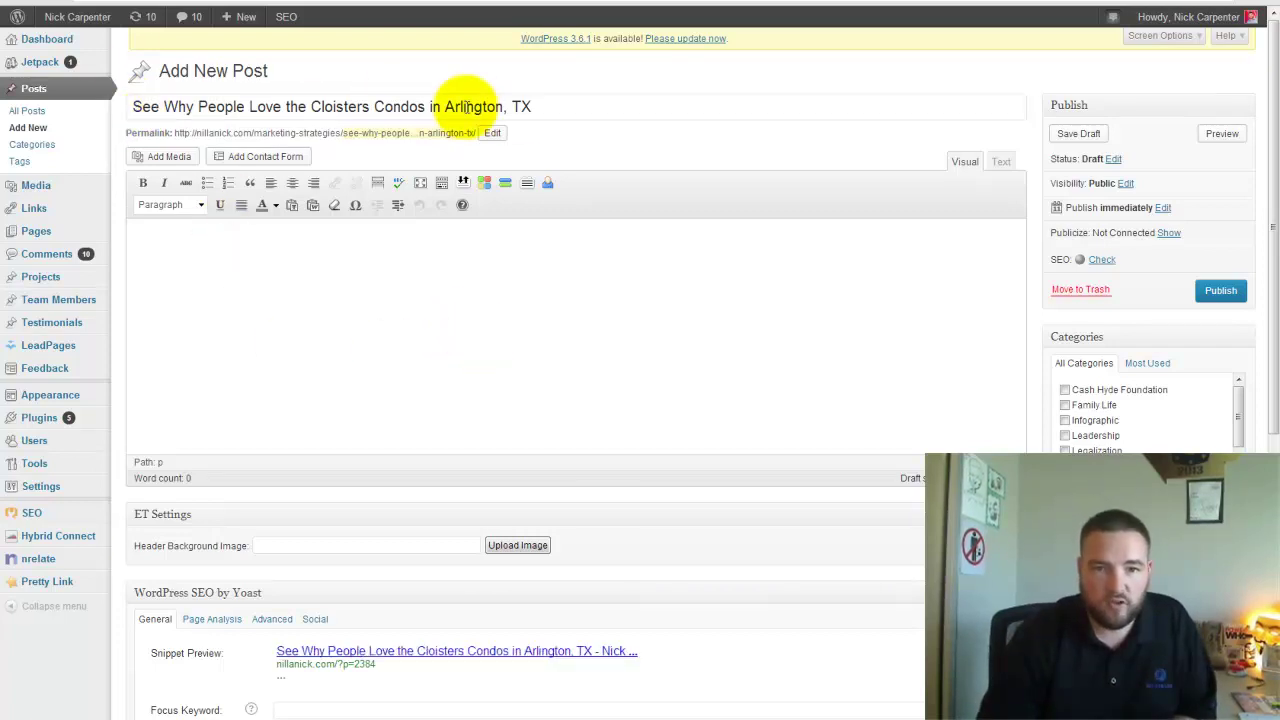
drag(311, 106, 570, 100)
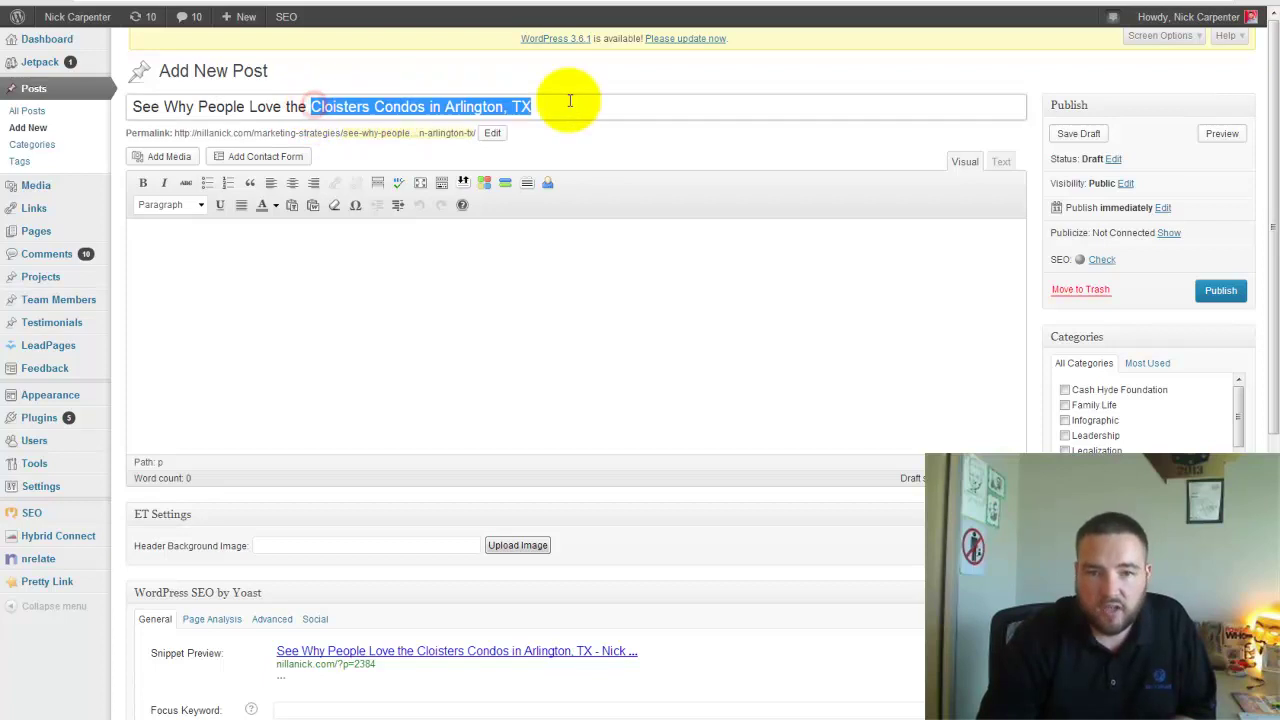
key(ctrl+Tab)
key(ctrl+Tab)
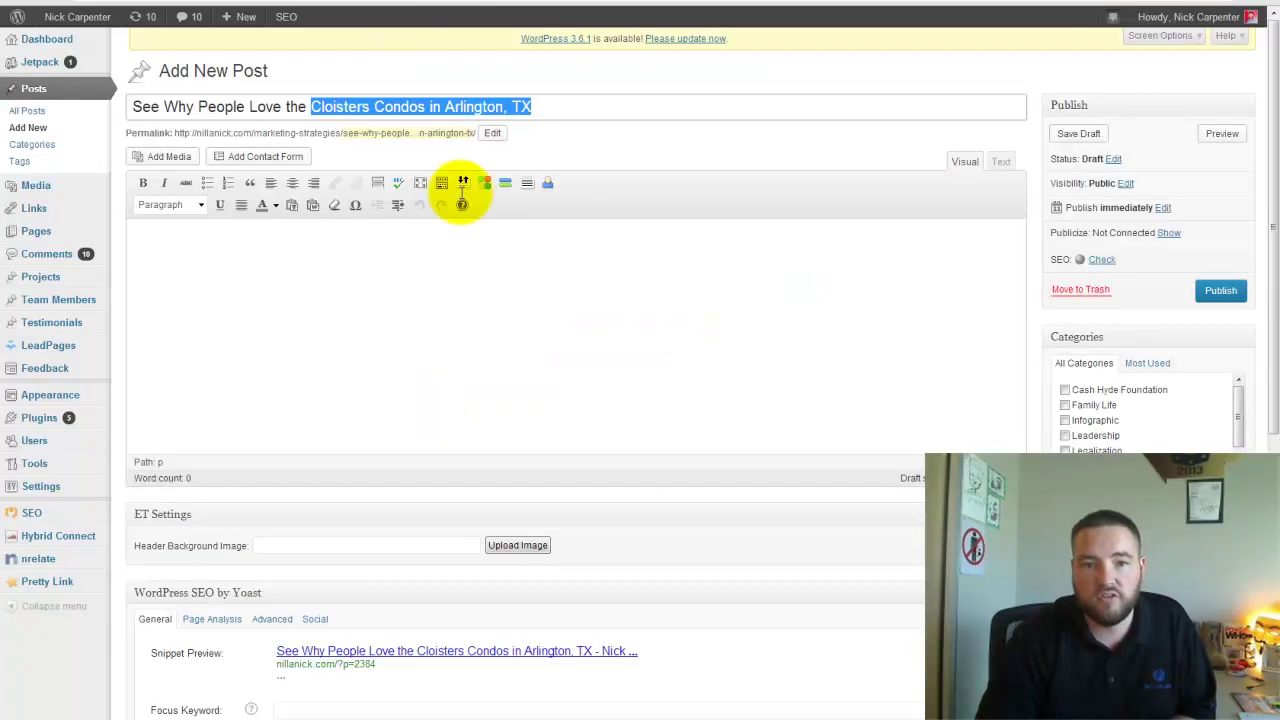
click(338, 316)
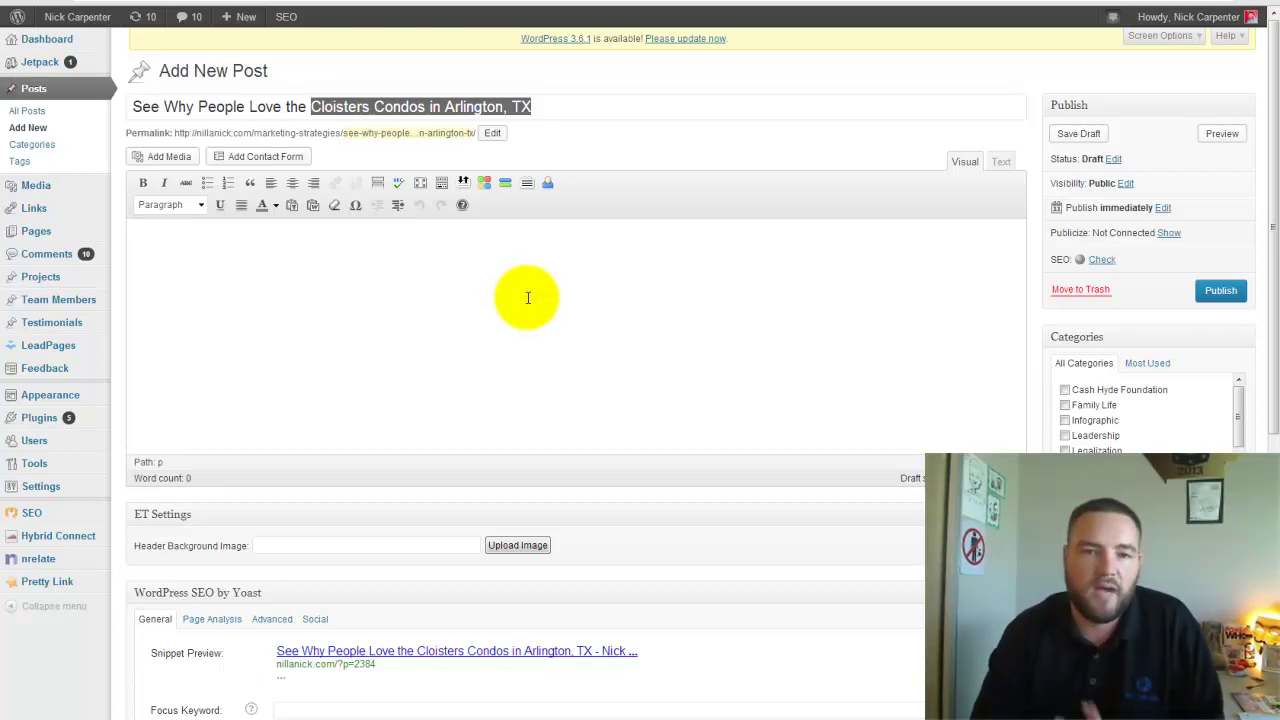
click(568, 107)
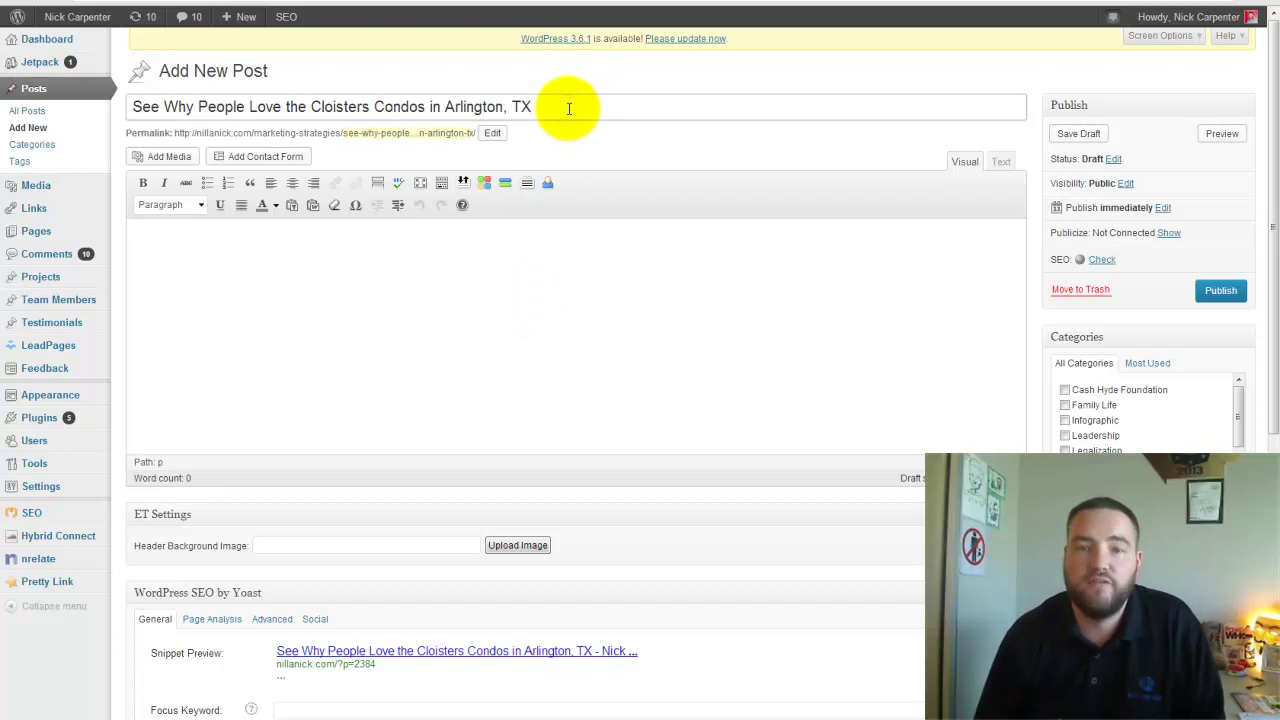
Step: Paste the four Lorem ipsum paragraphs into the post body and check its start and end
right_click(428, 285)
click(453, 369)
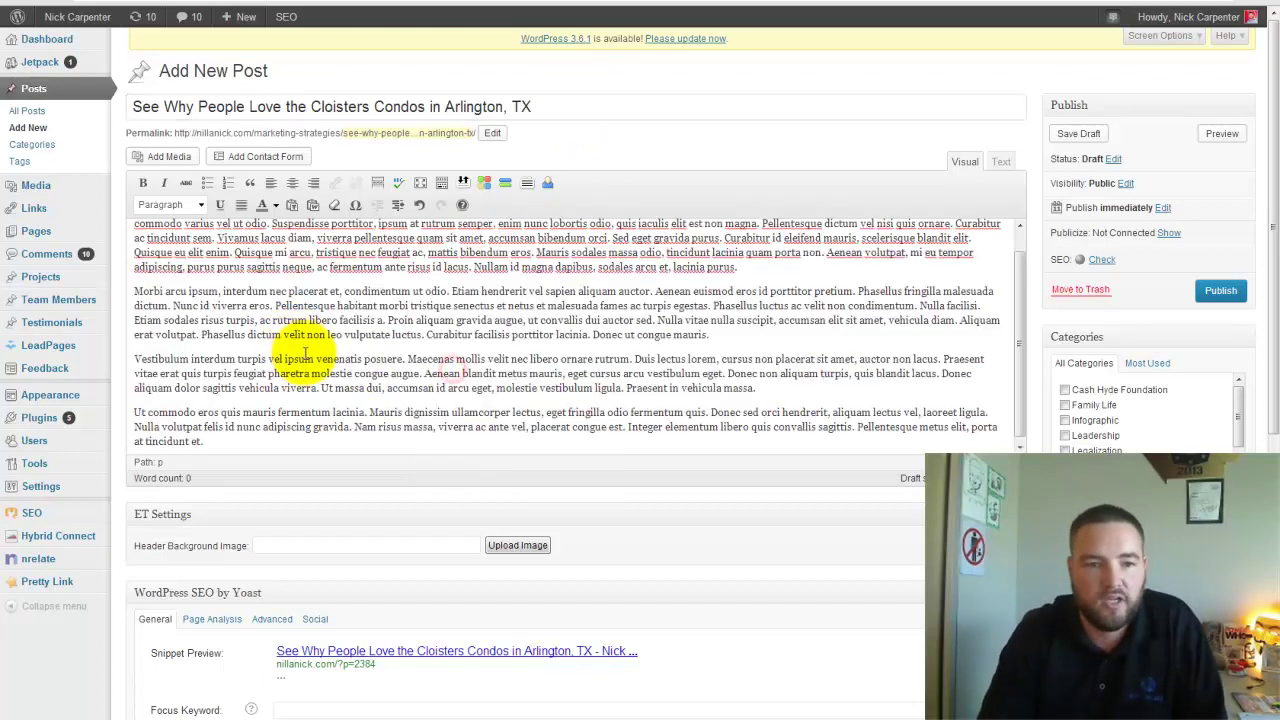
scroll(305, 352, up, 1)
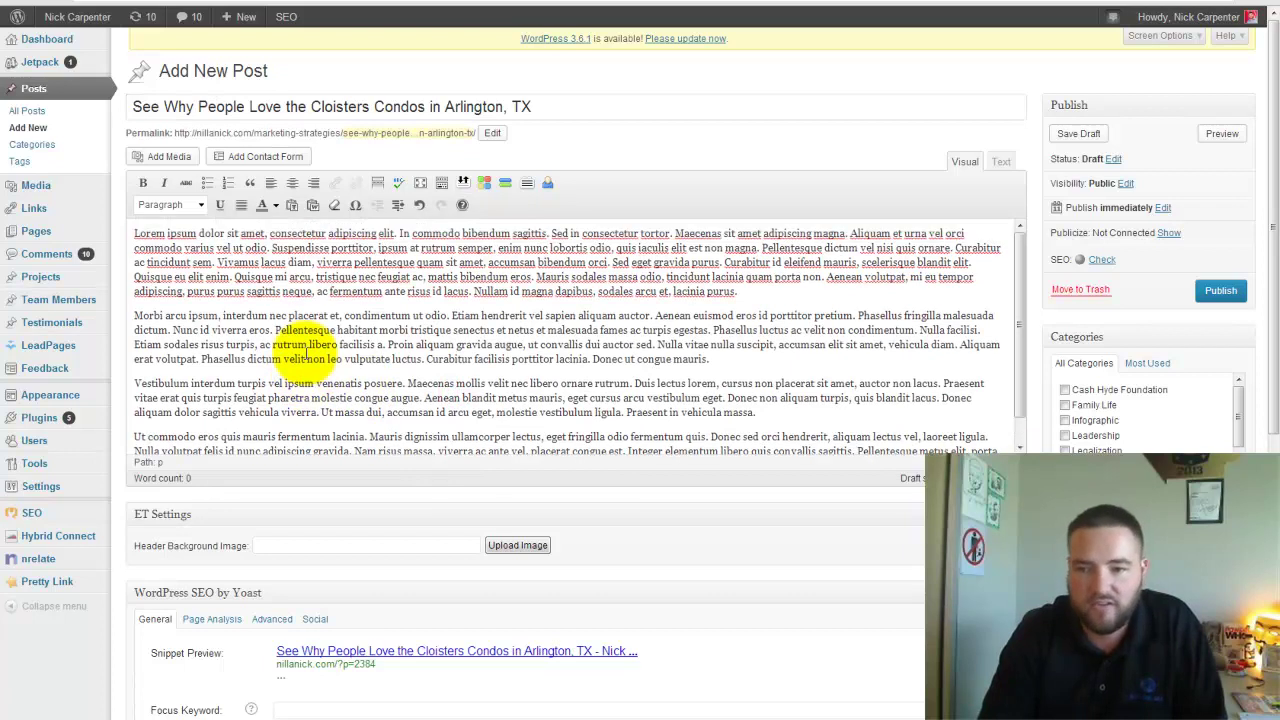
click(140, 233)
scroll(413, 392, down, 2)
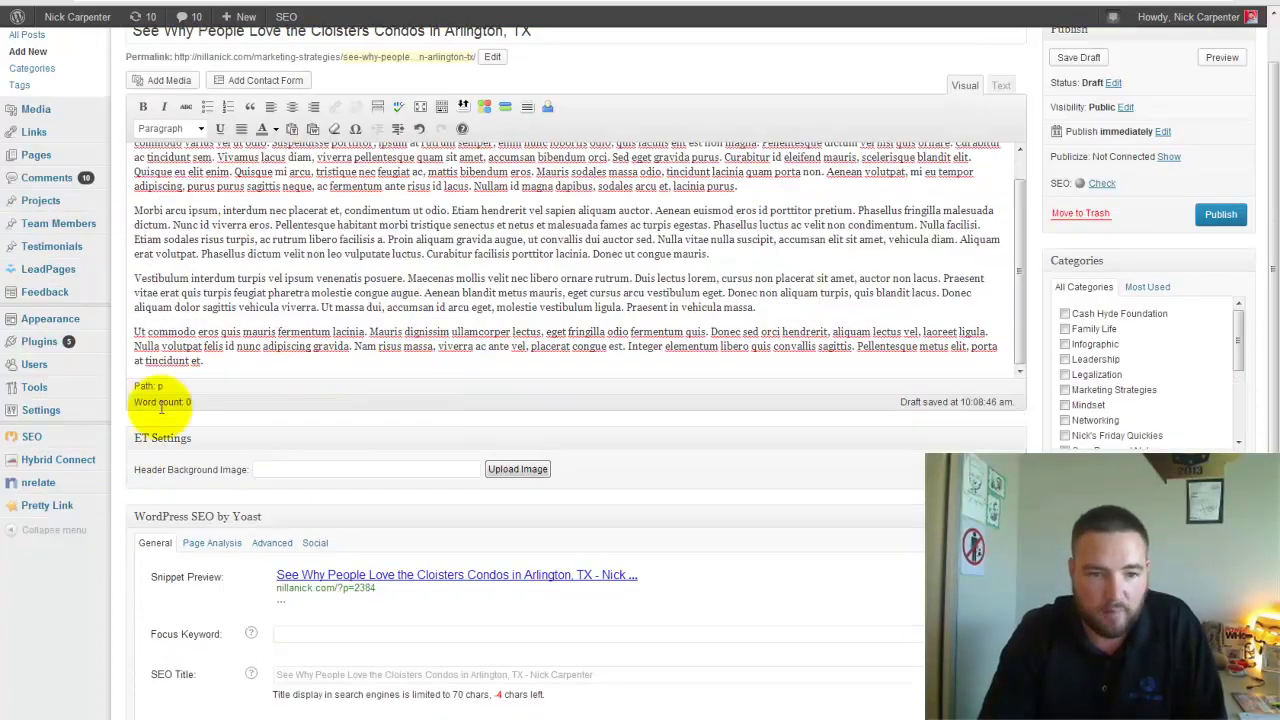
click(216, 364)
scroll(495, 255, up, 3)
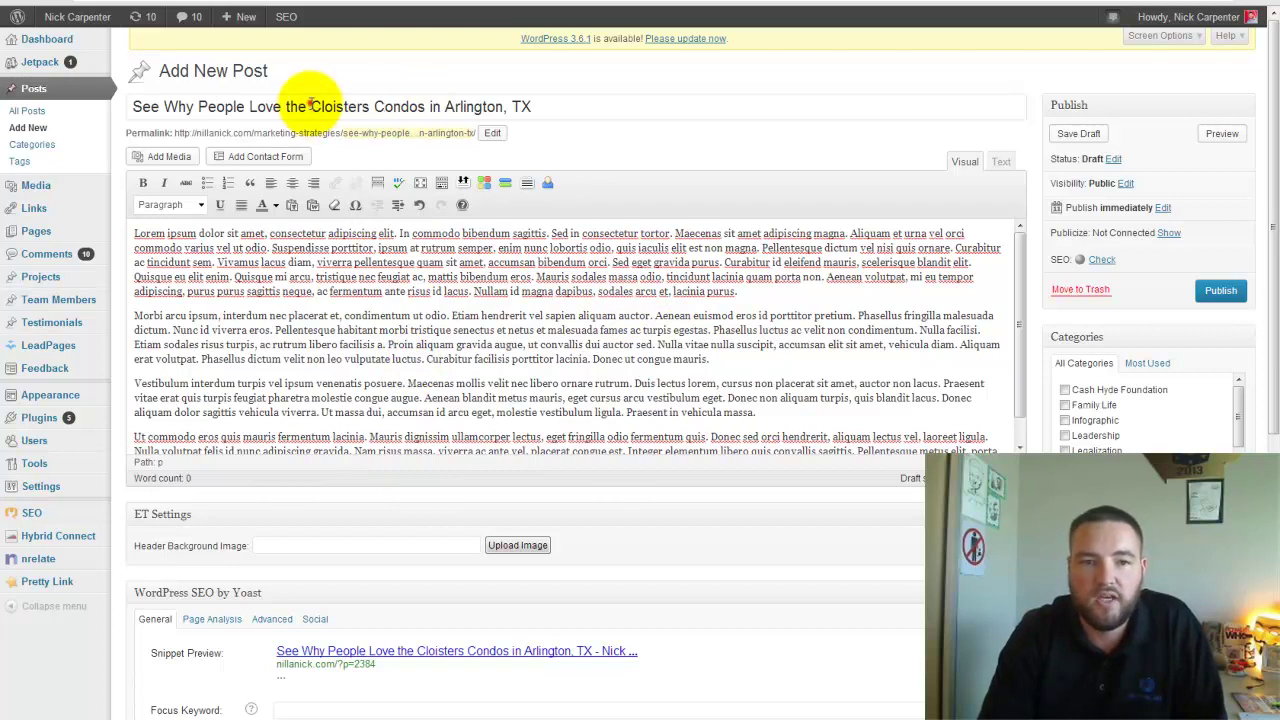
Step: Review the title's 'Cloisters Condos in Arlington, TX' wording and scroll through the body
drag(311, 106, 546, 107)
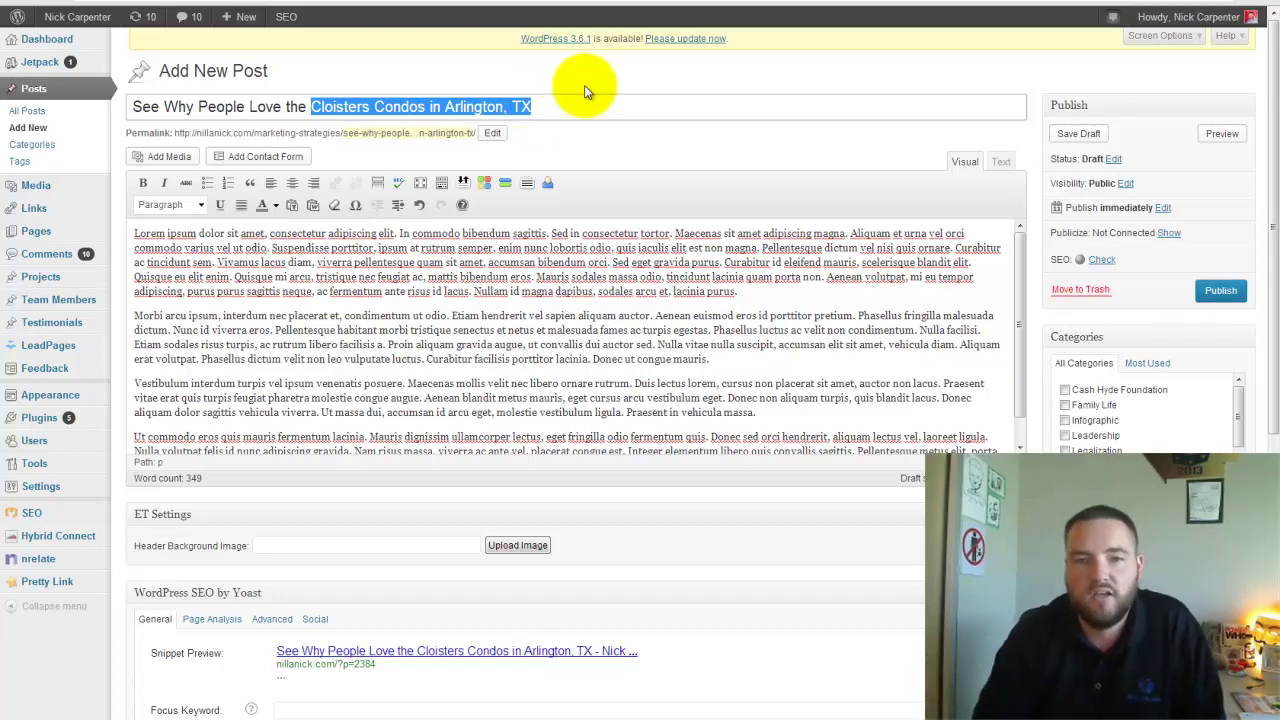
click(576, 106)
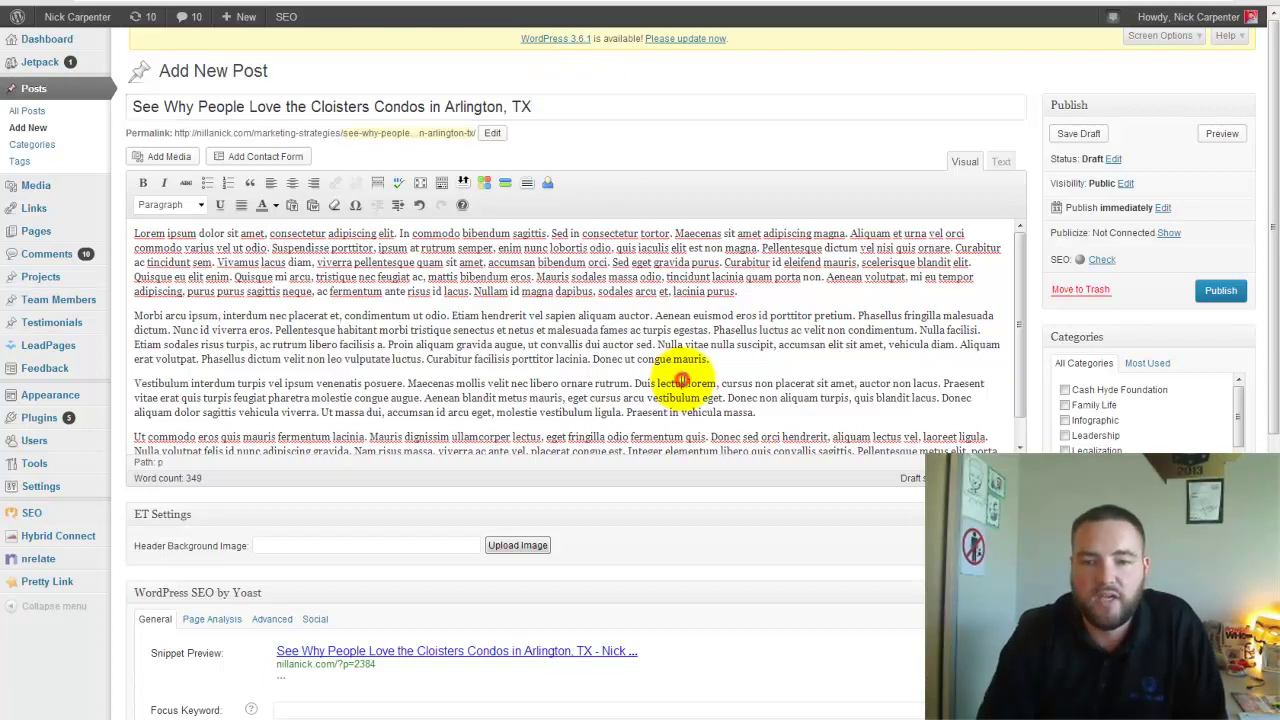
scroll(680, 380, down, 3)
scroll(232, 278, up, 1)
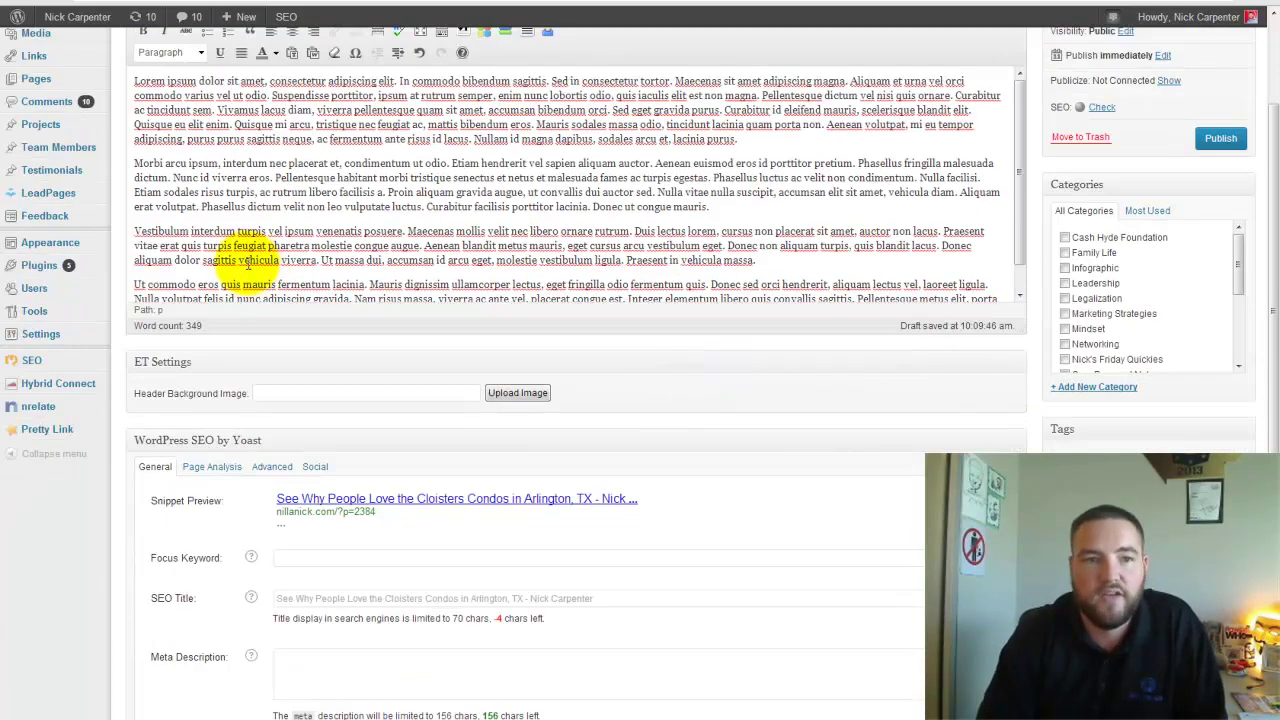
scroll(246, 258, down, 1)
scroll(51, 542, up, 1)
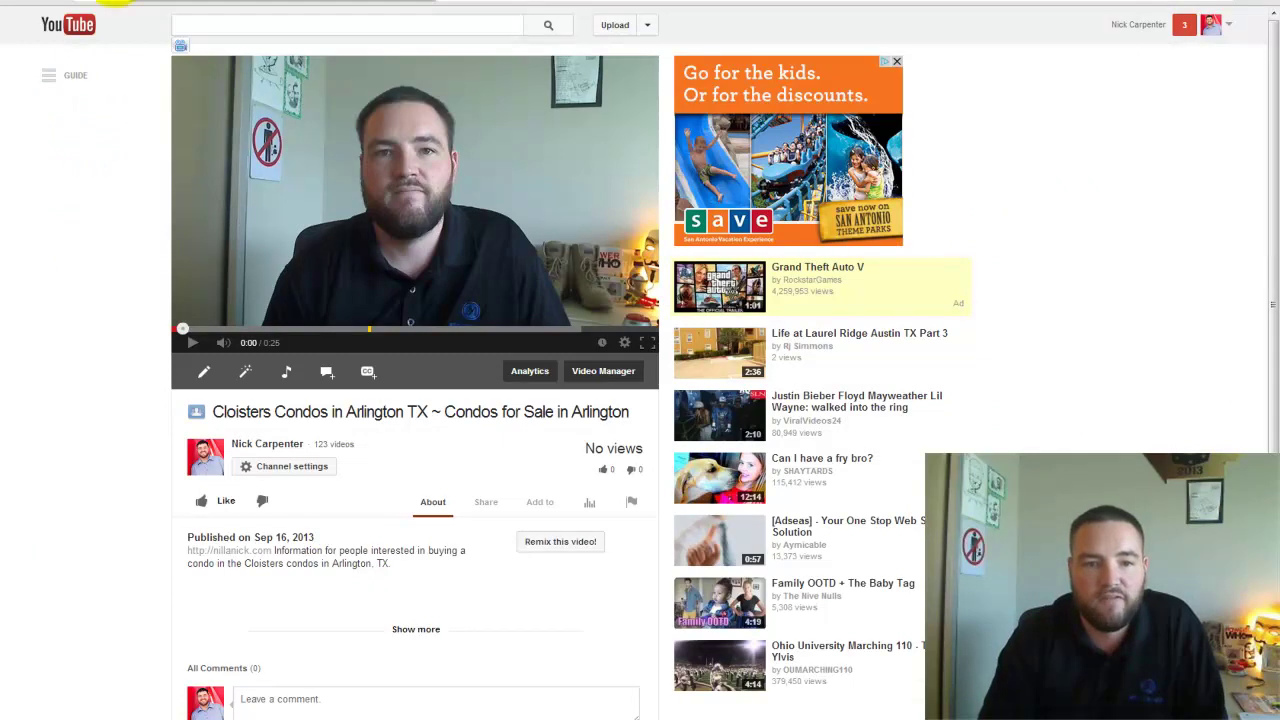
Step: Show the video's embed code at 640 × 480 and copy it
click(489, 507)
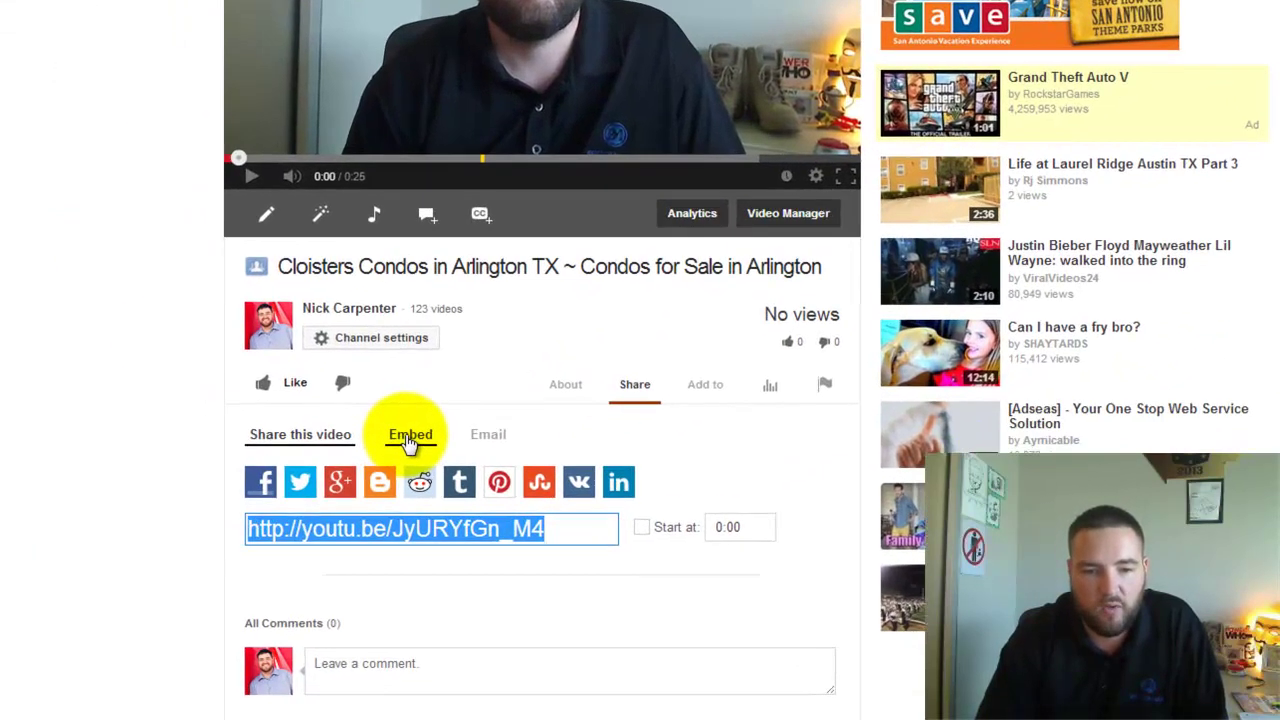
click(313, 543)
scroll(76, 366, down, 2)
scroll(76, 367, down, 1)
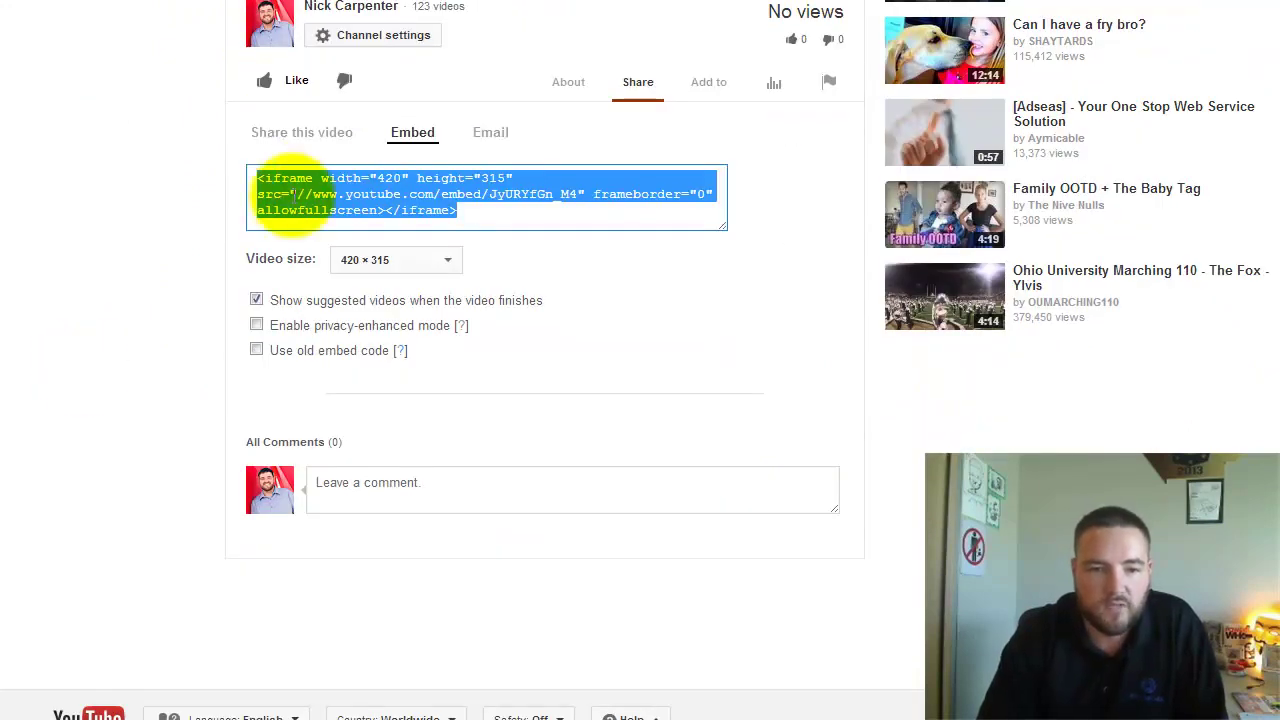
click(447, 260)
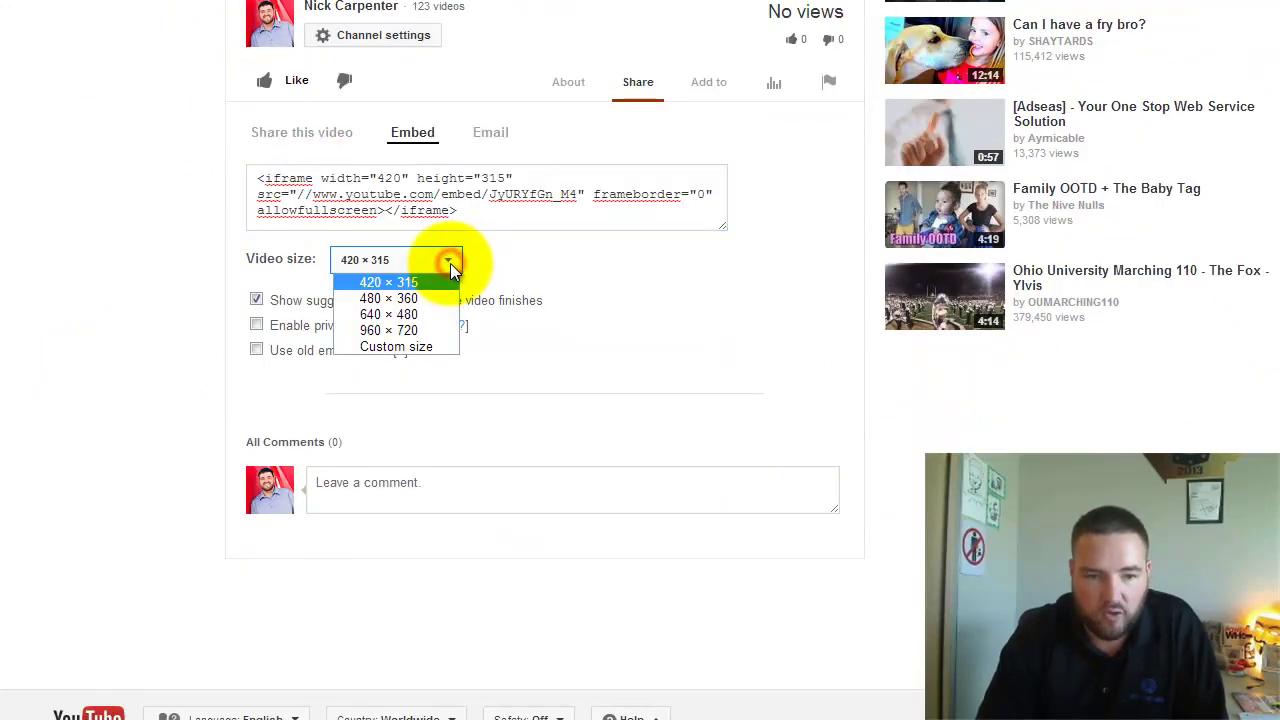
click(430, 316)
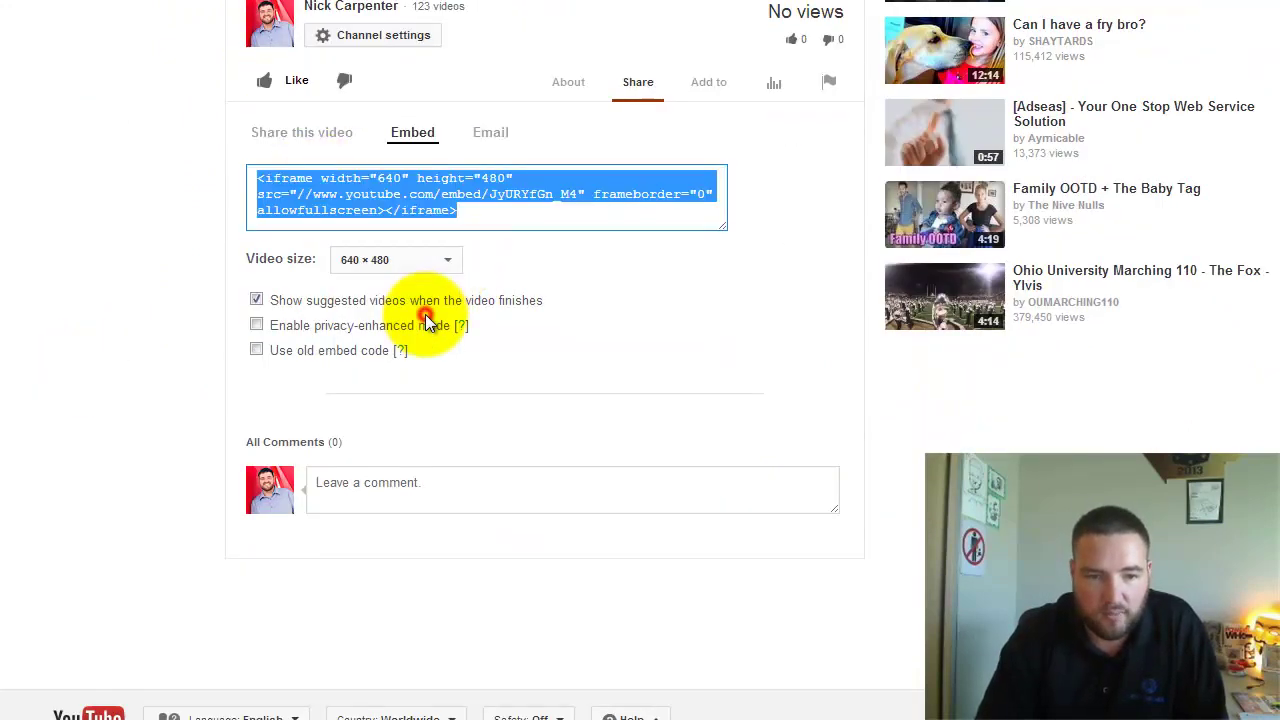
right_click(377, 207)
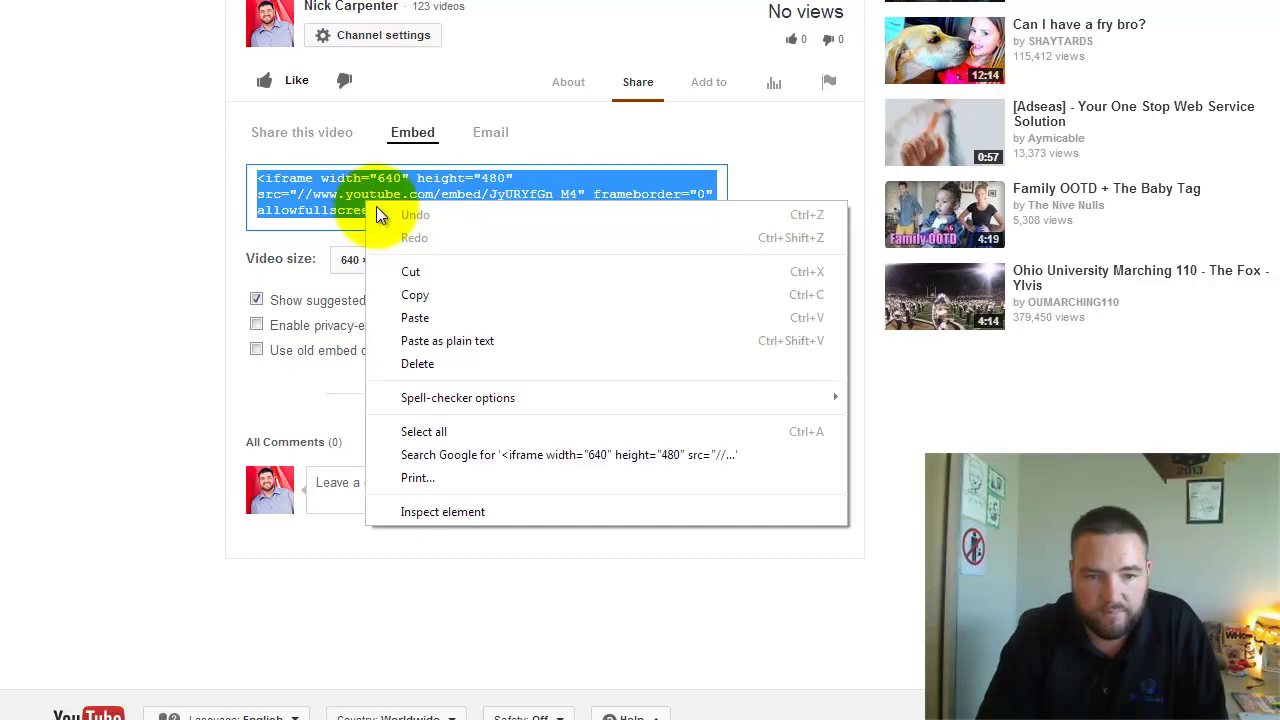
click(421, 300)
click(52, 238)
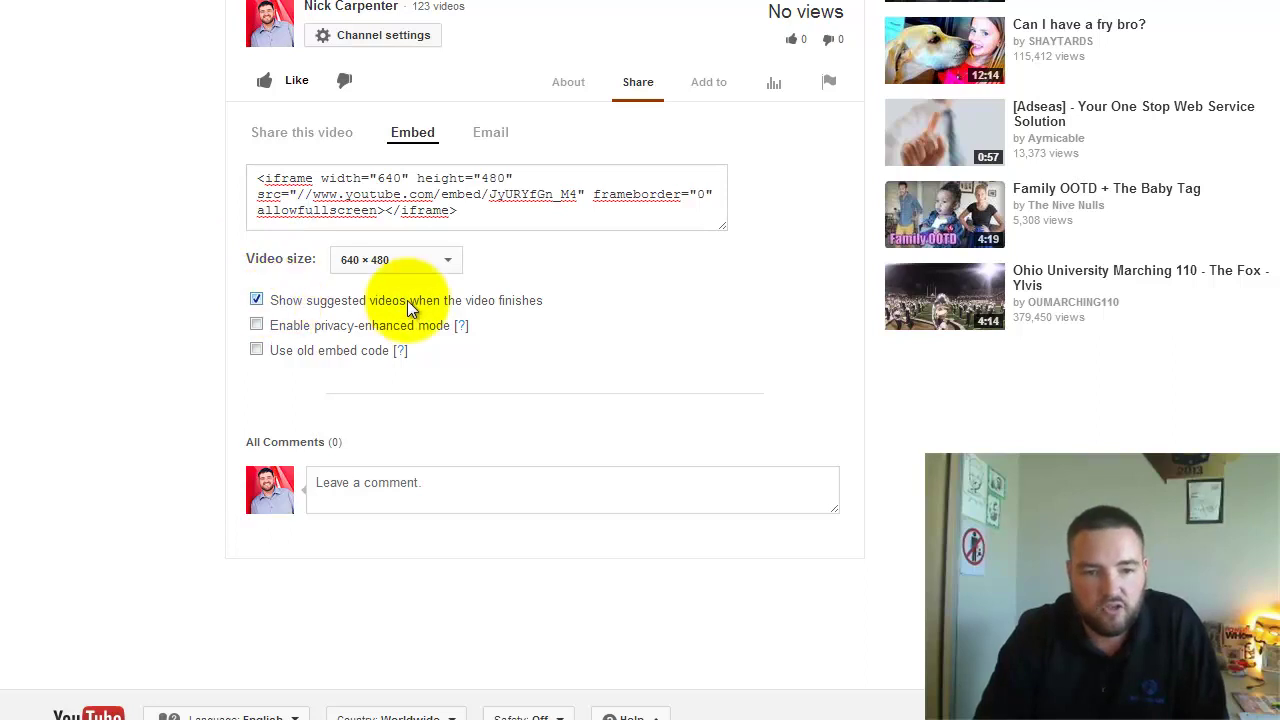
Step: Turn off Show suggested videos and copy the updated iframe code
click(256, 299)
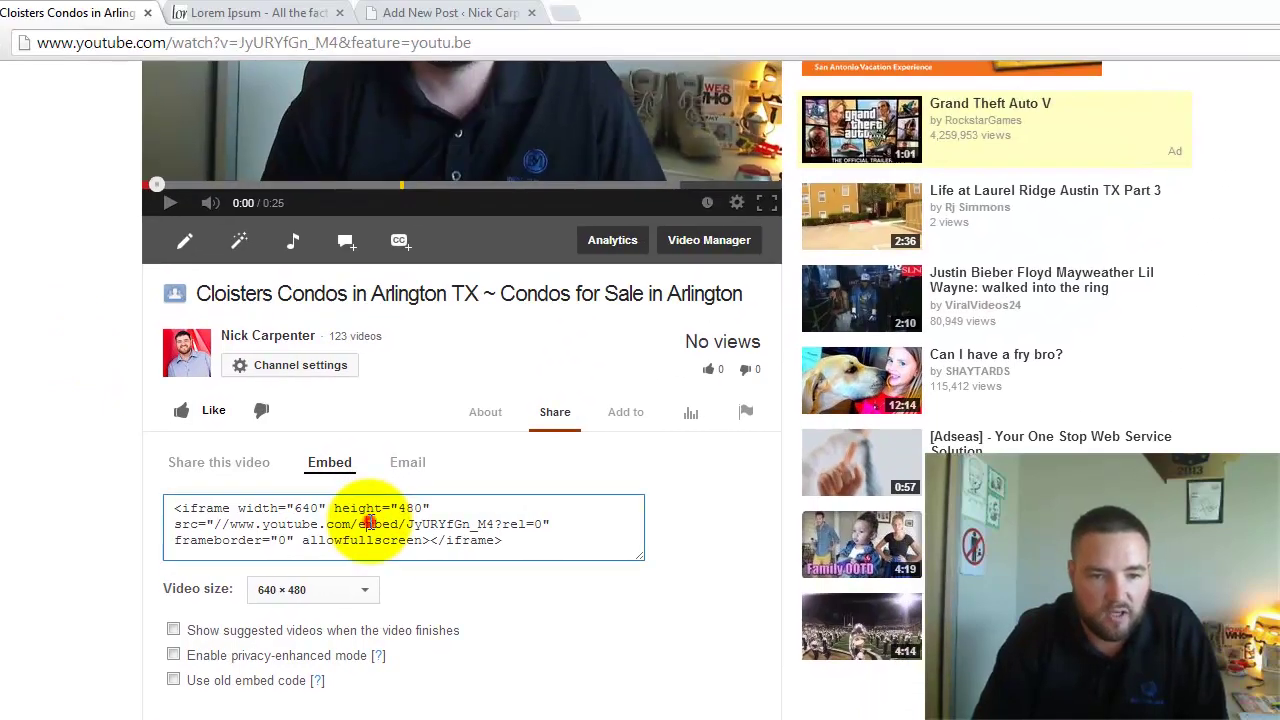
click(177, 496)
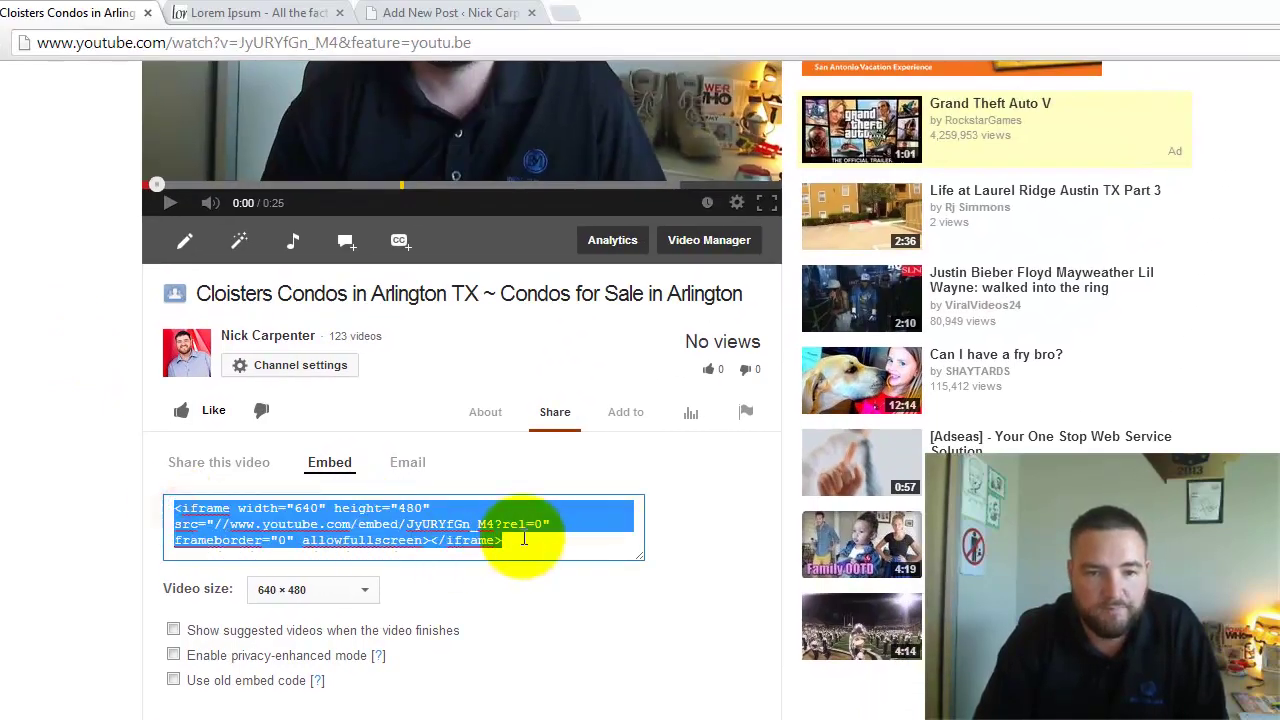
right_click(499, 550)
click(518, 626)
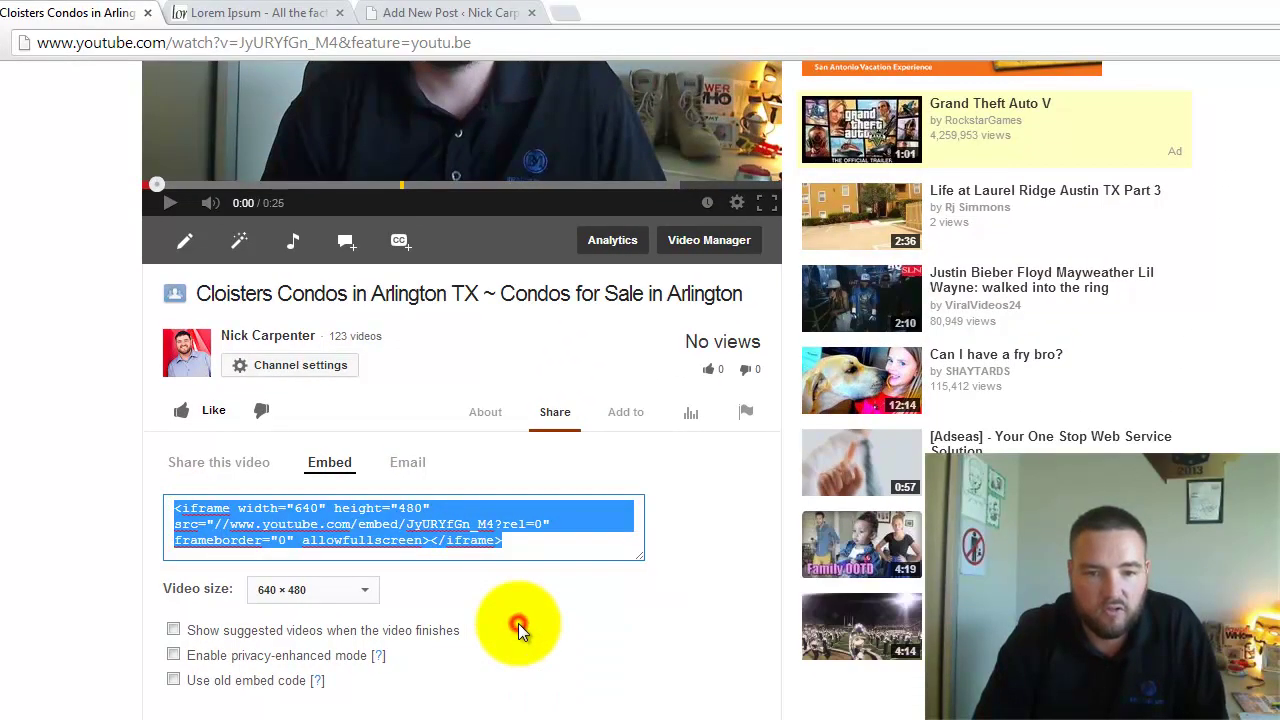
click(8, 519)
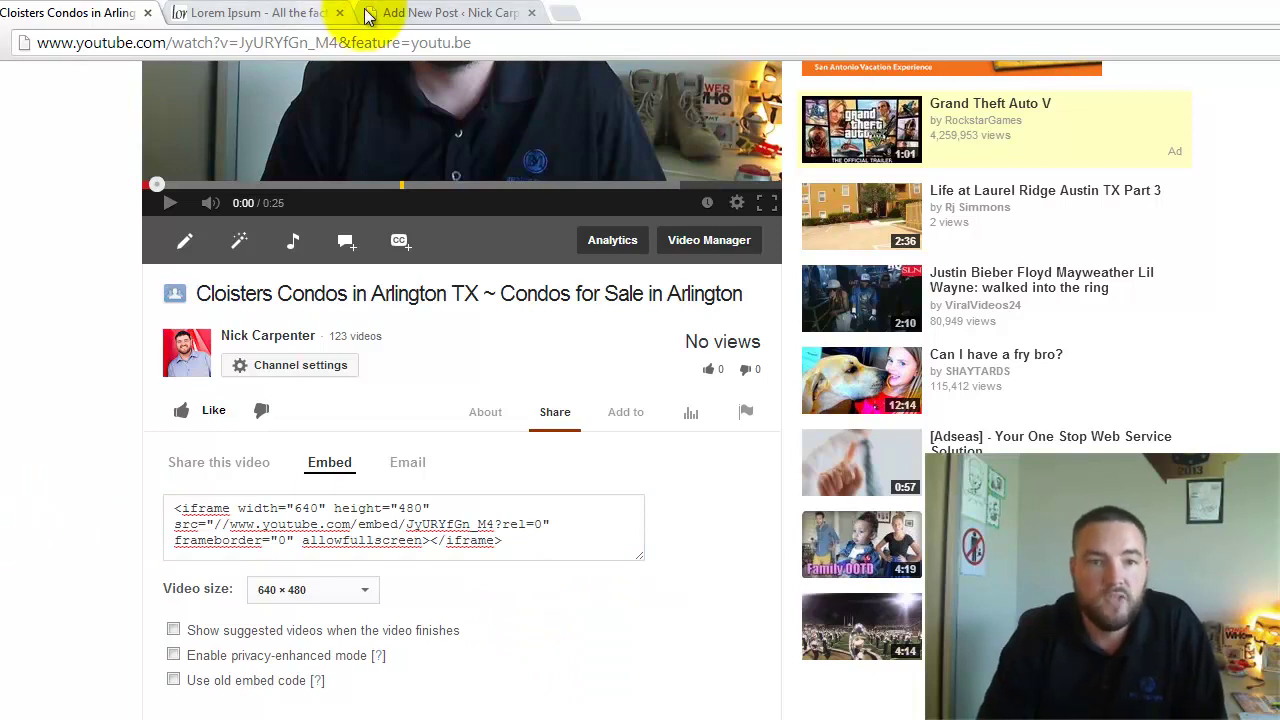
Step: Paste the YouTube iframe code in the Text view below the last lorem paragraph
click(440, 13)
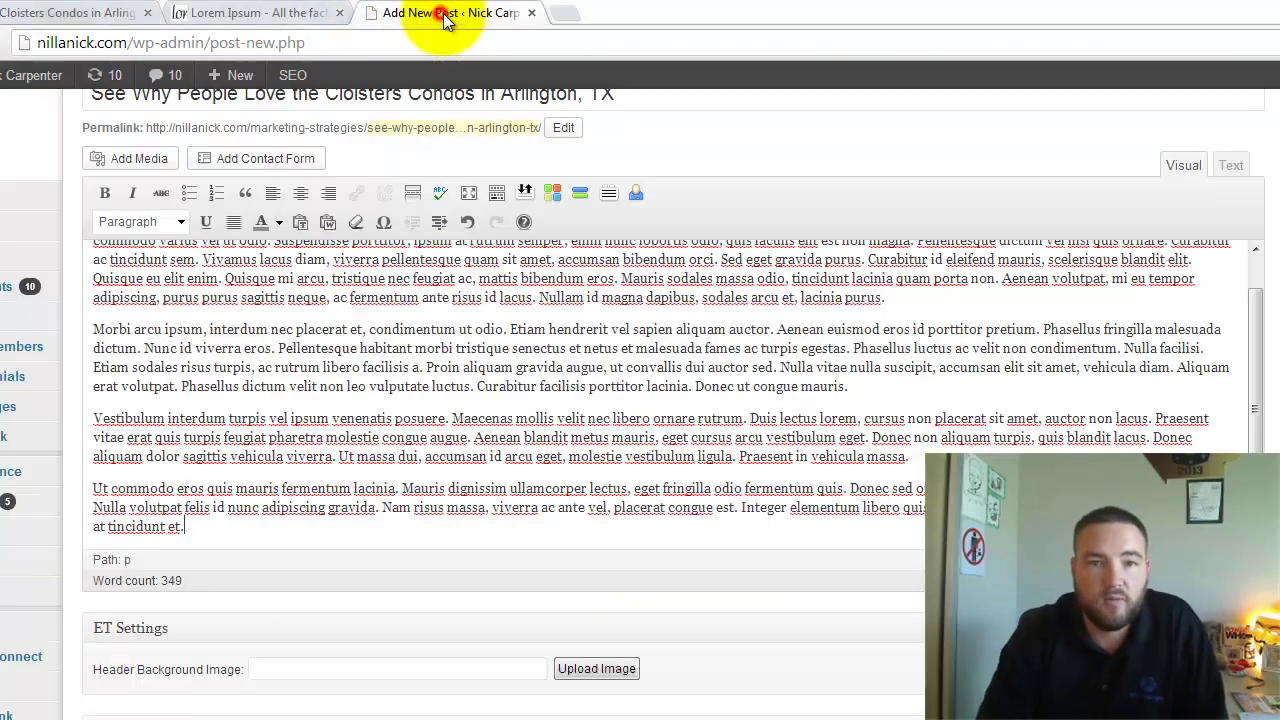
click(213, 532)
key(Return)
key(Return)
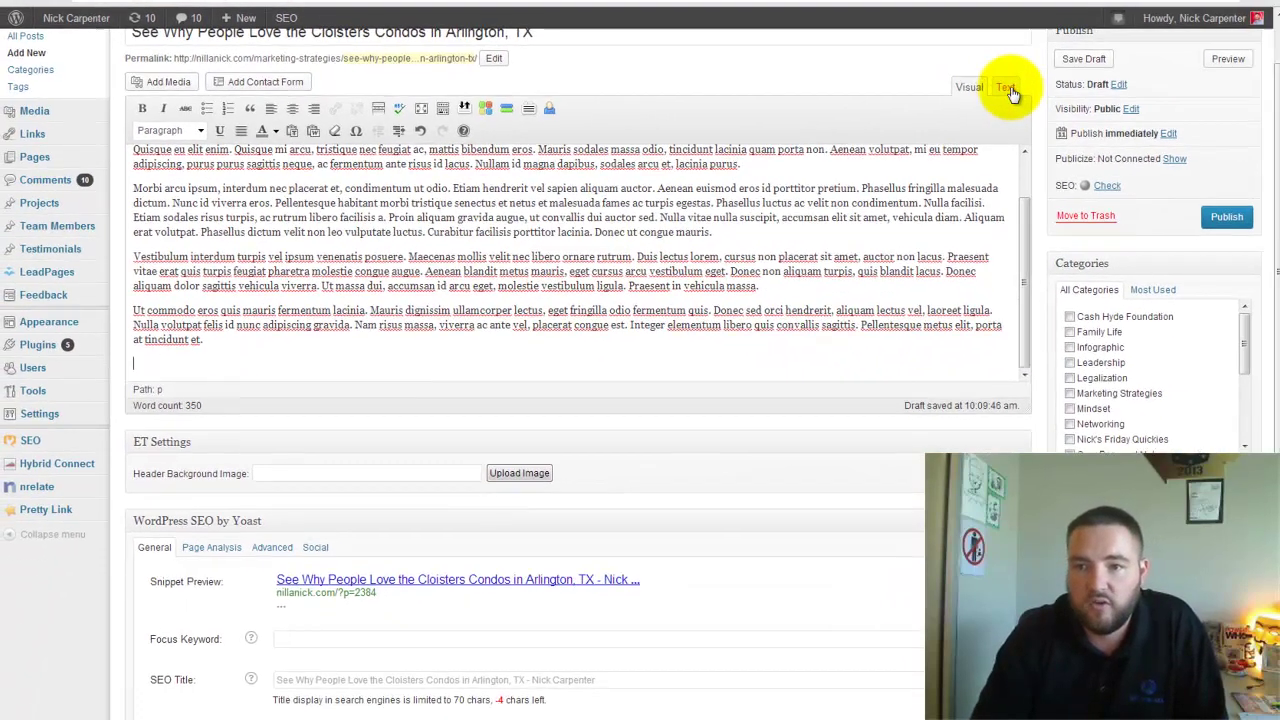
click(1003, 88)
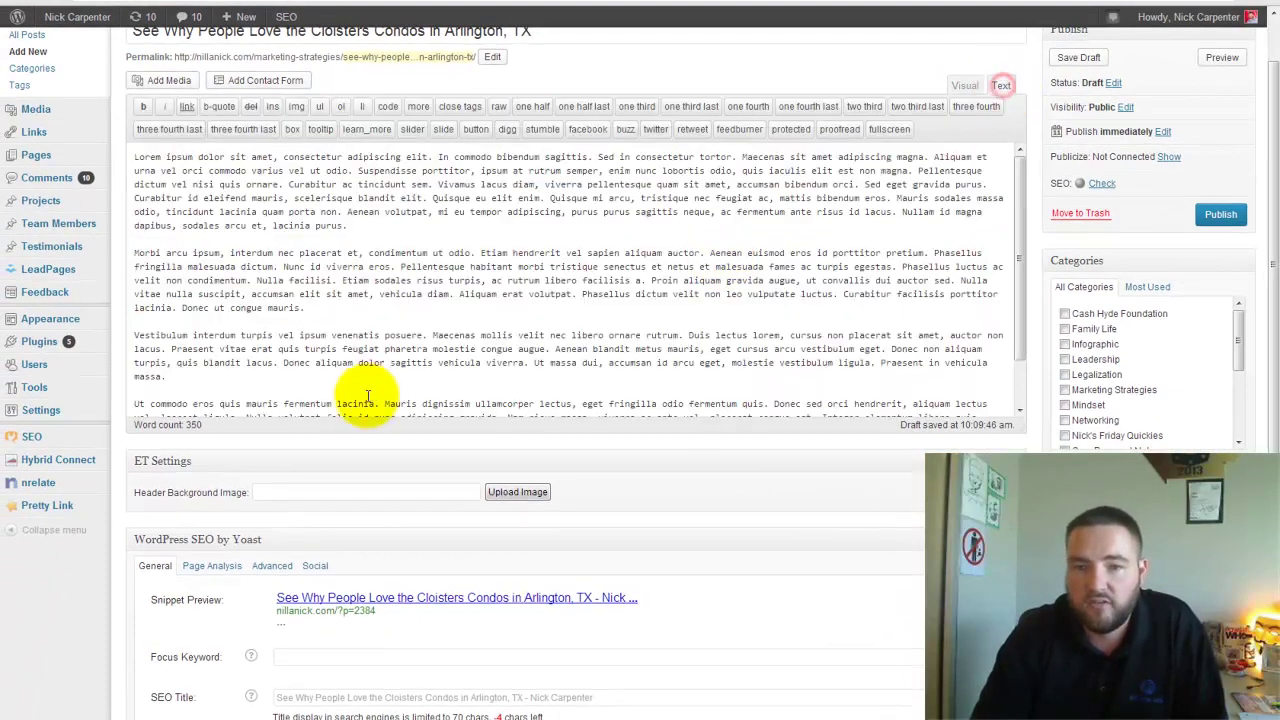
scroll(370, 395, down, 1)
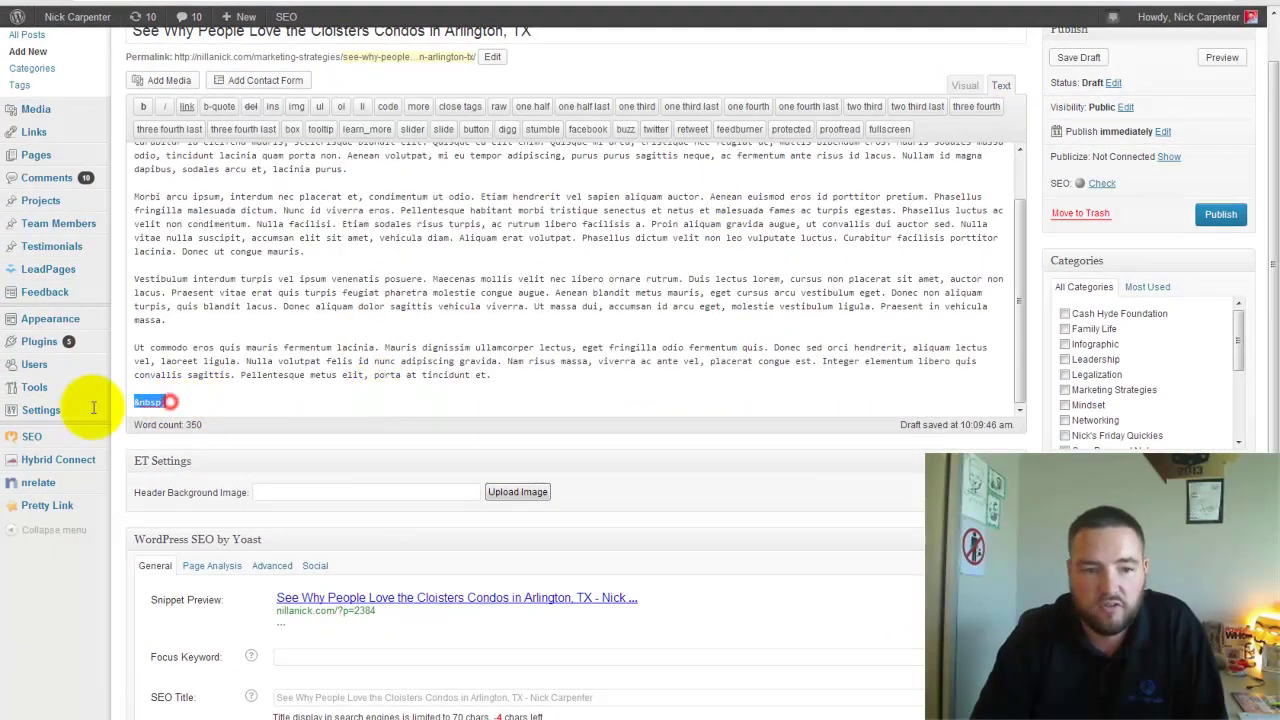
key(ctrl+v)
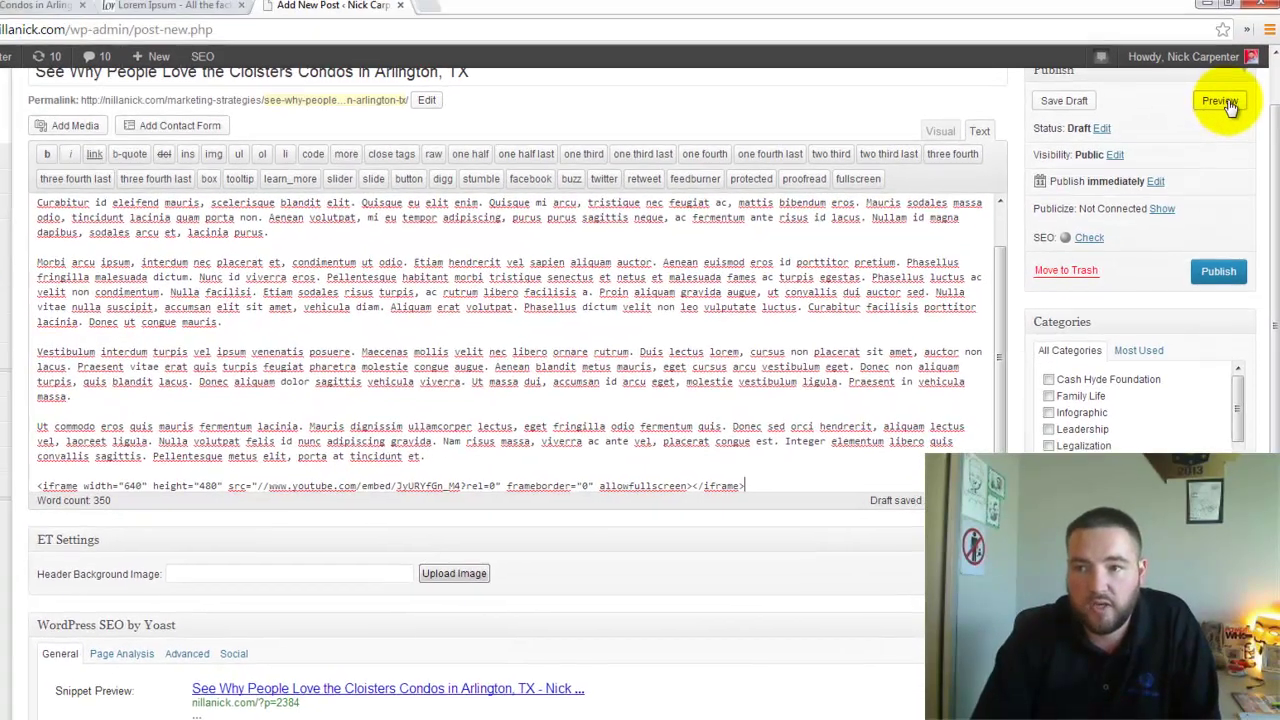
Step: Preview the draft post, then return to the editor
click(1230, 110)
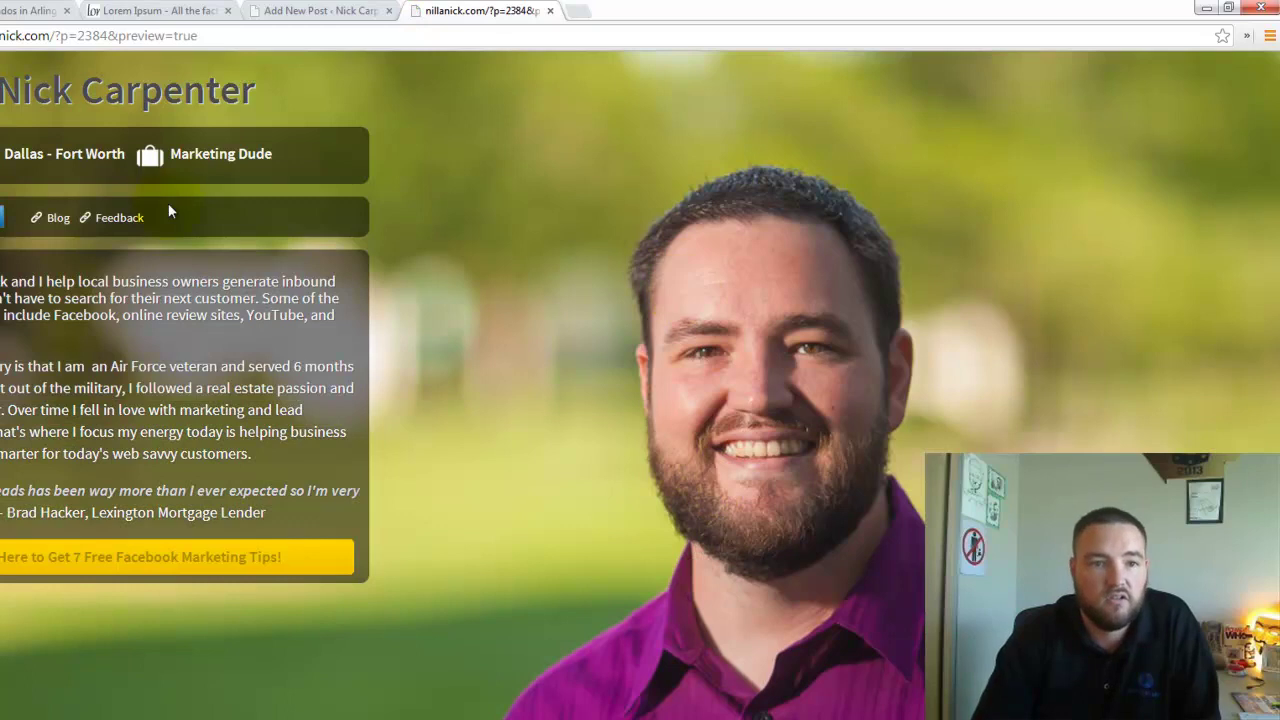
click(57, 219)
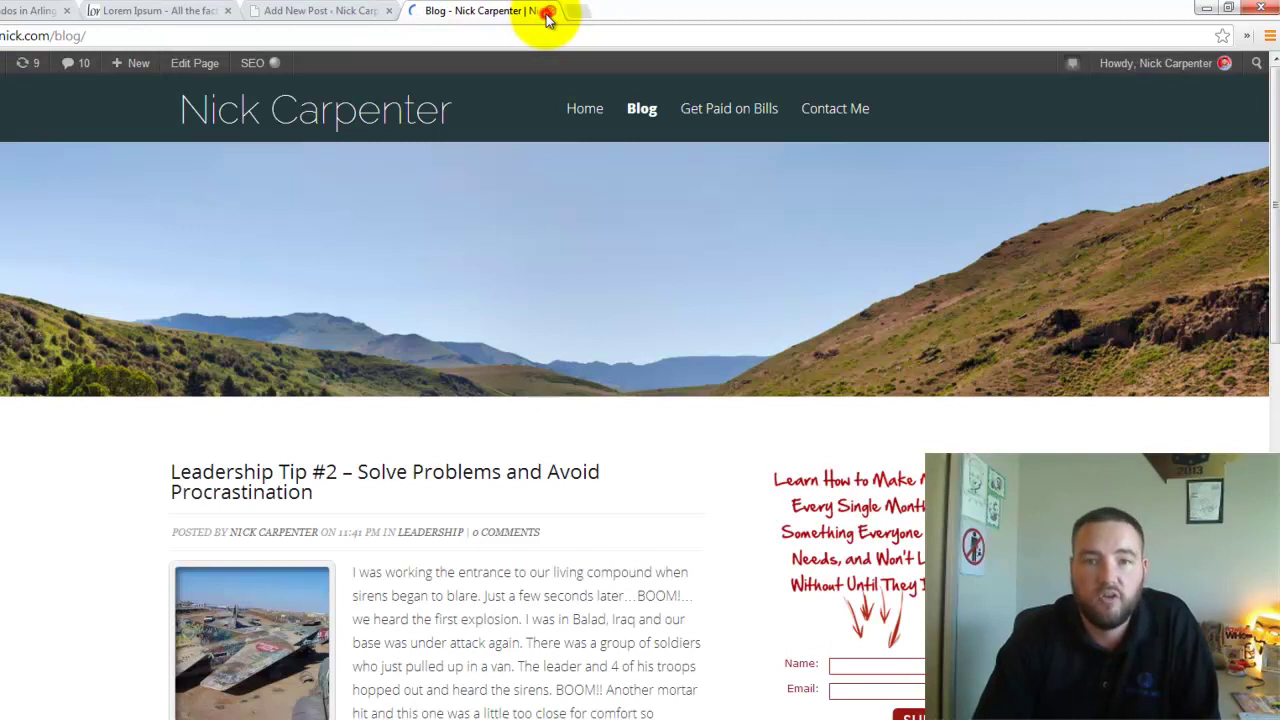
click(547, 11)
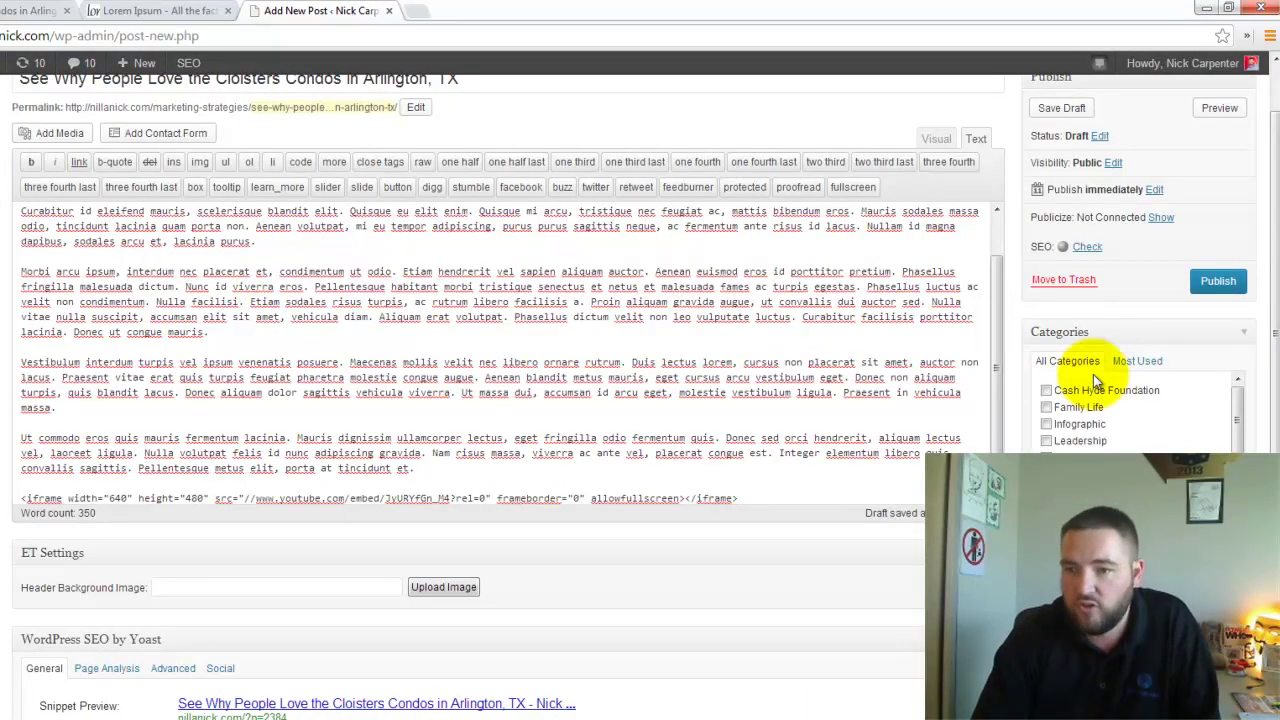
Step: Tick the Leadership category, add the tag 'cloisters', and publish the post
scroll(1060, 300, down, 3)
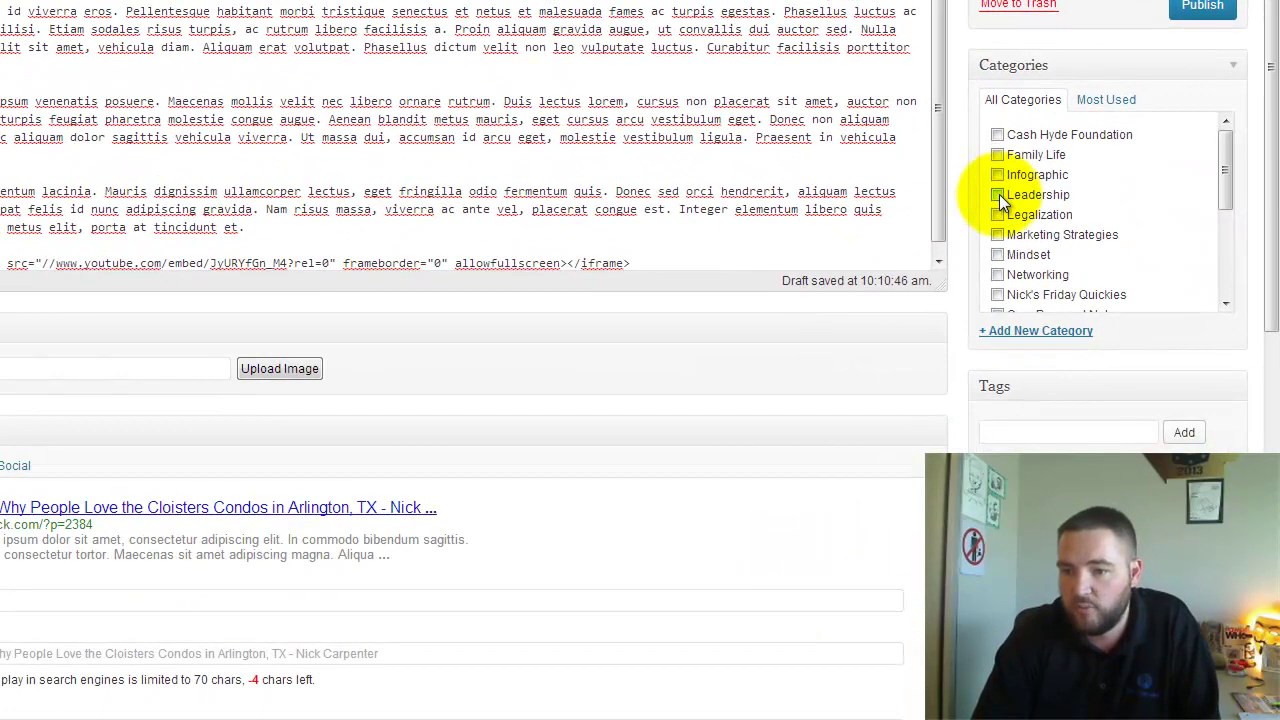
click(997, 195)
click(1014, 433)
text(oisters Condos in Arlington, TX)
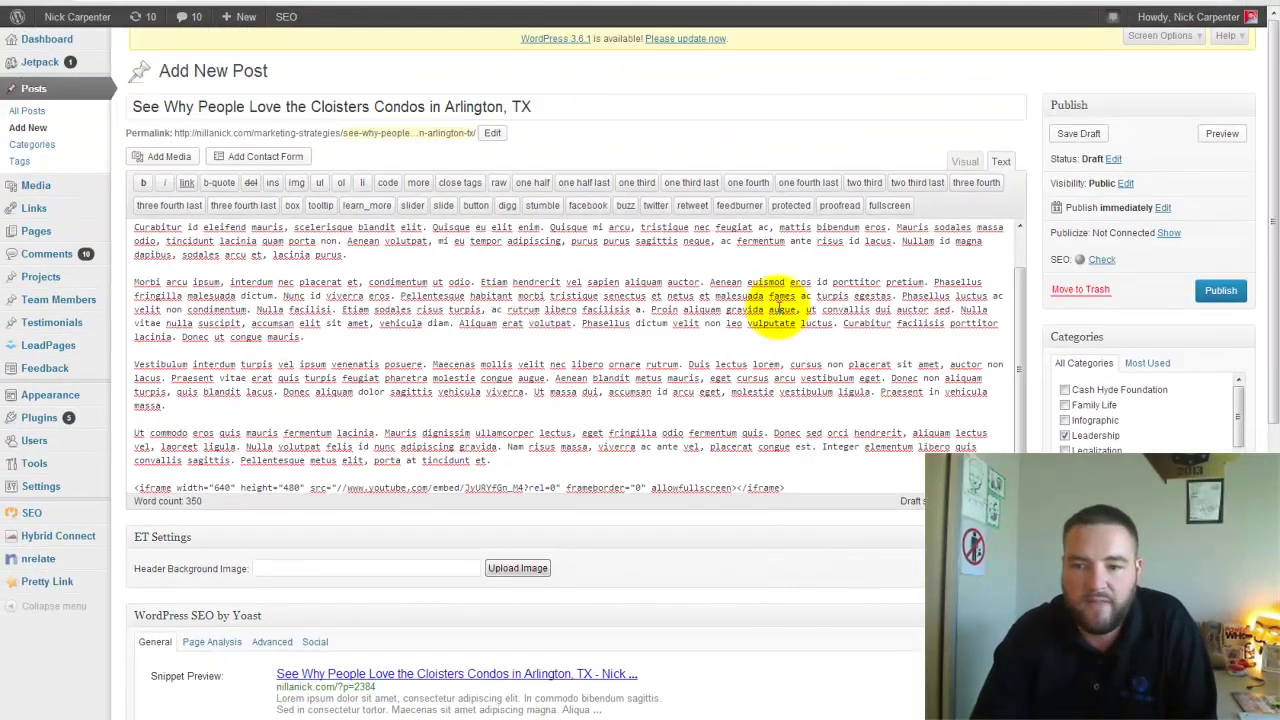
scroll(779, 306, down, 1)
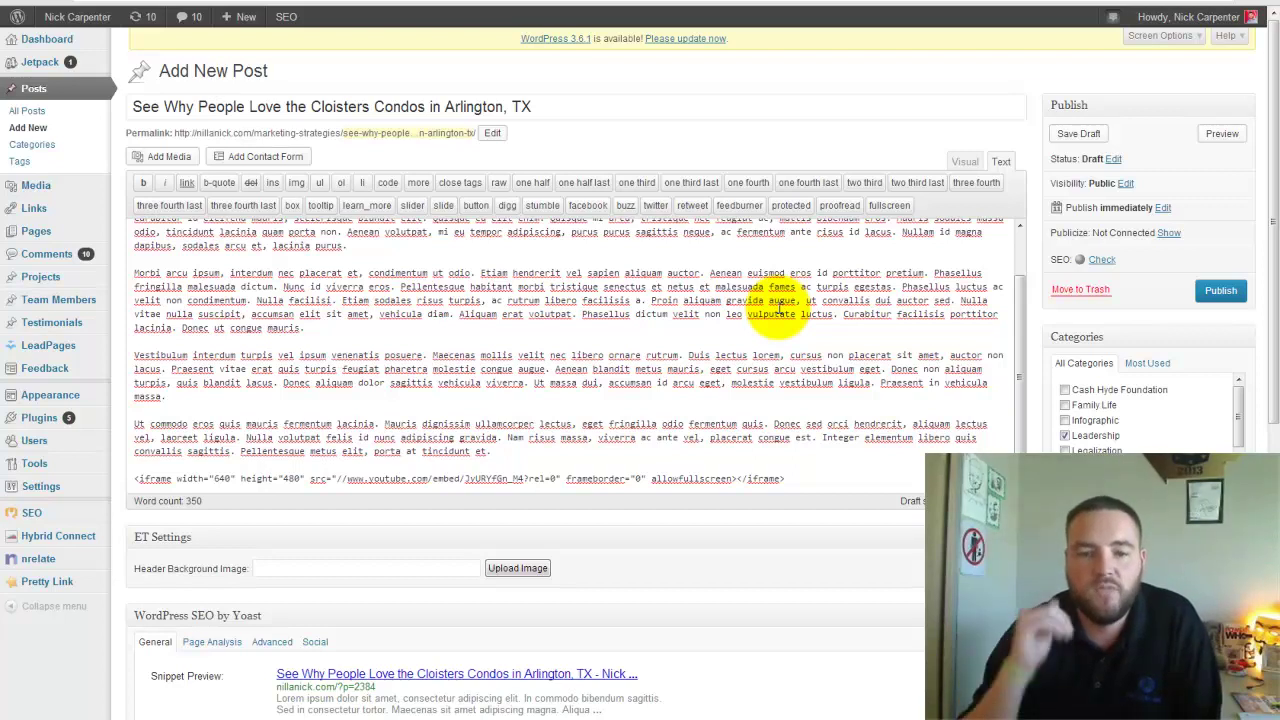
click(1232, 302)
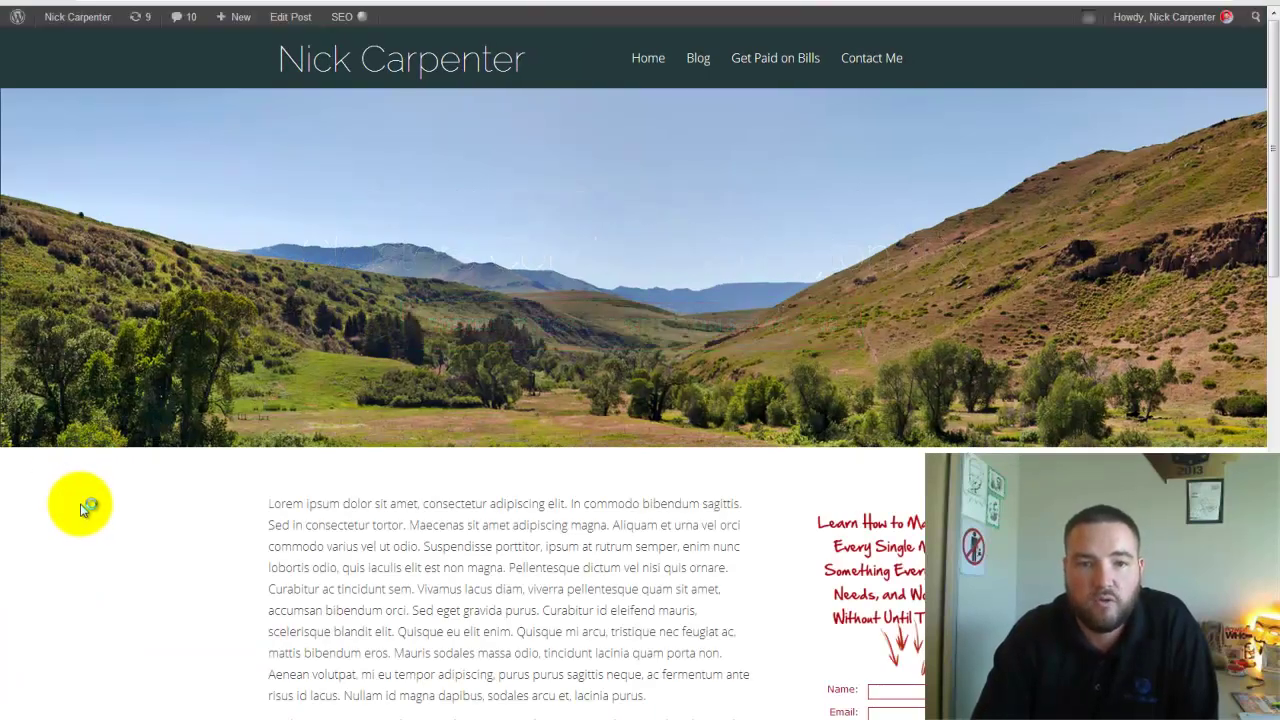
Step: Scroll the live post to check the title banner, lorem paragraphs and embedded video
scroll(83, 510, down, 2)
scroll(83, 510, up, 3)
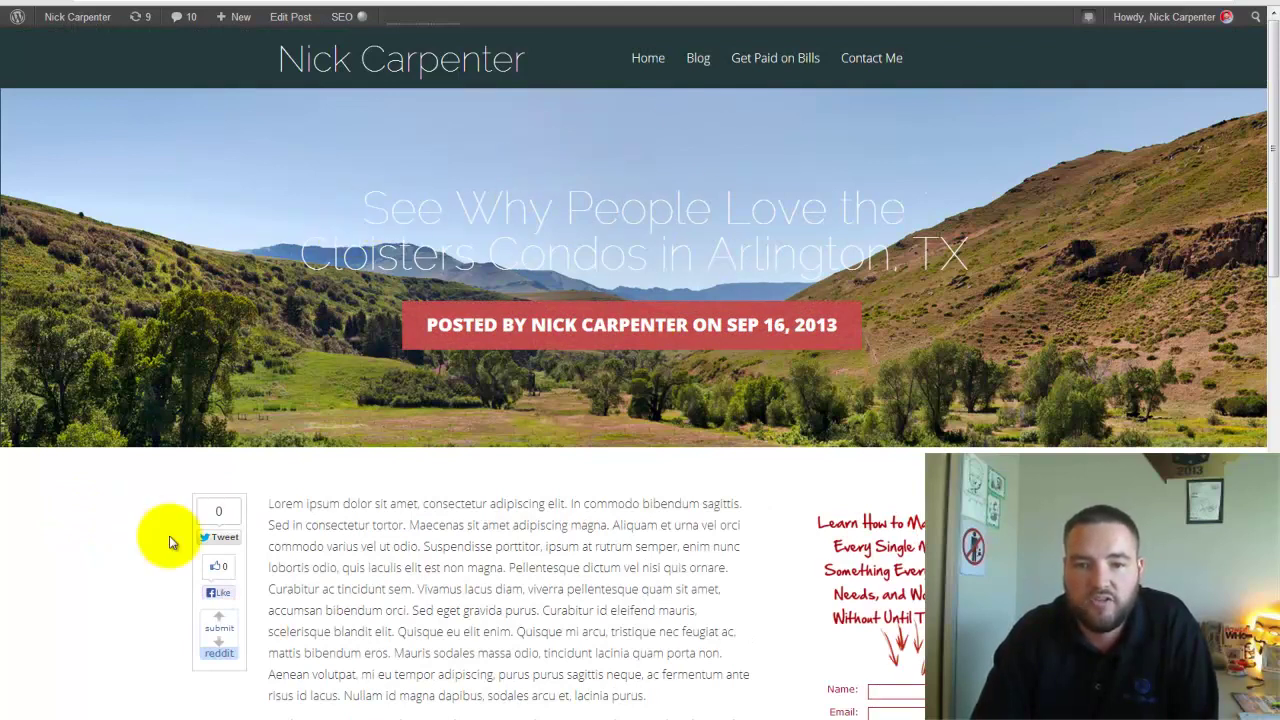
scroll(17, 546, down, 2)
scroll(17, 546, down, 2)
scroll(17, 546, down, 1)
scroll(17, 546, down, 2)
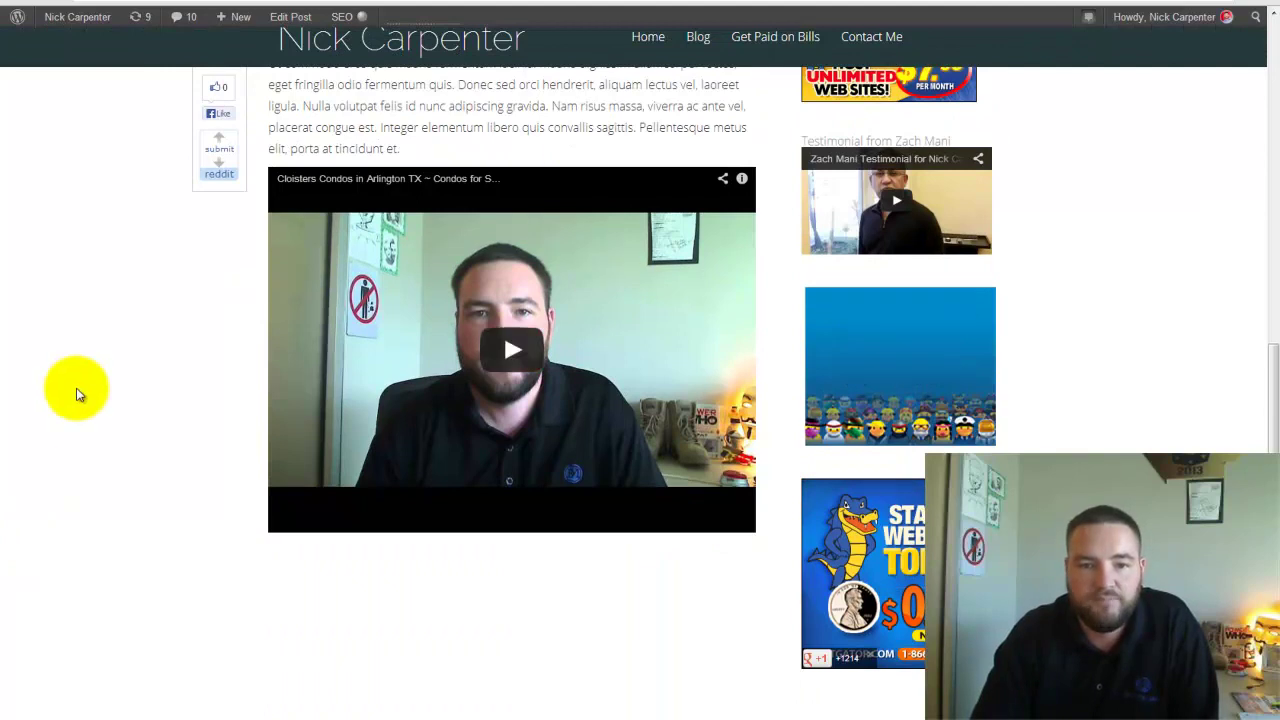
scroll(76, 400, up, 1)
scroll(69, 429, up, 3)
scroll(72, 430, up, 3)
scroll(72, 426, up, 1)
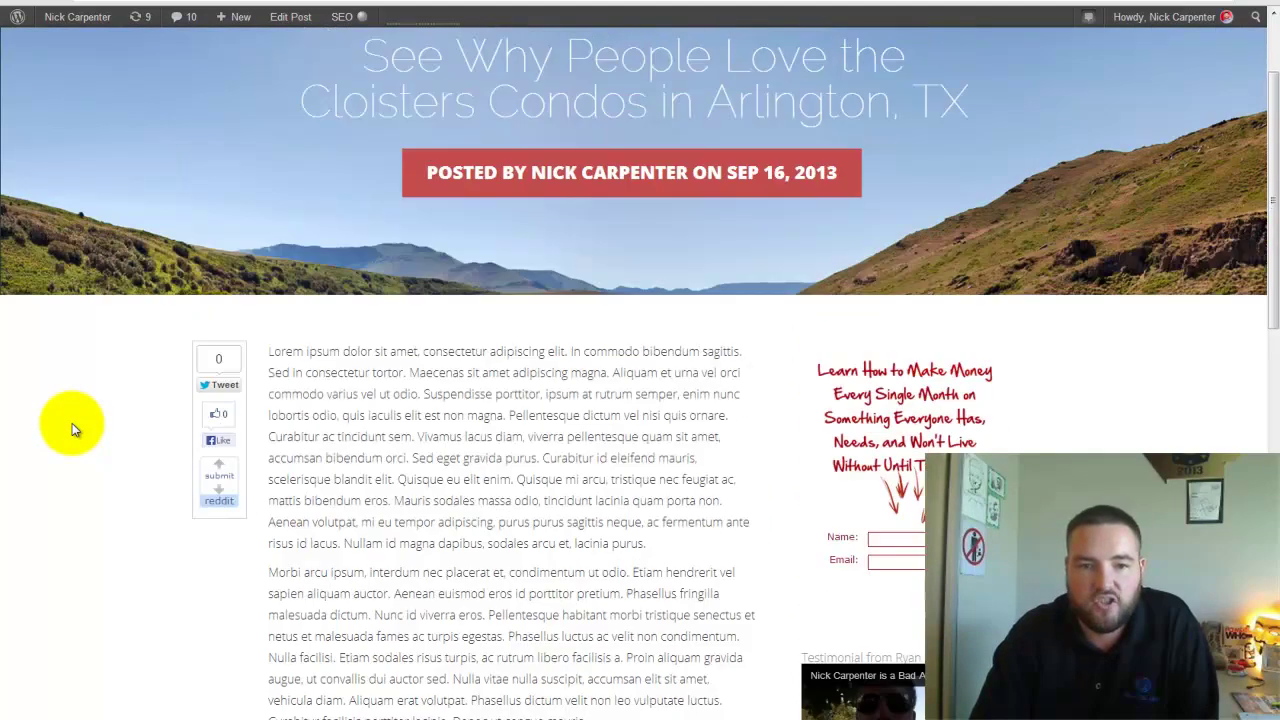
scroll(72, 423, up, 1)
scroll(226, 312, down, 2)
scroll(224, 306, down, 3)
scroll(224, 306, down, 2)
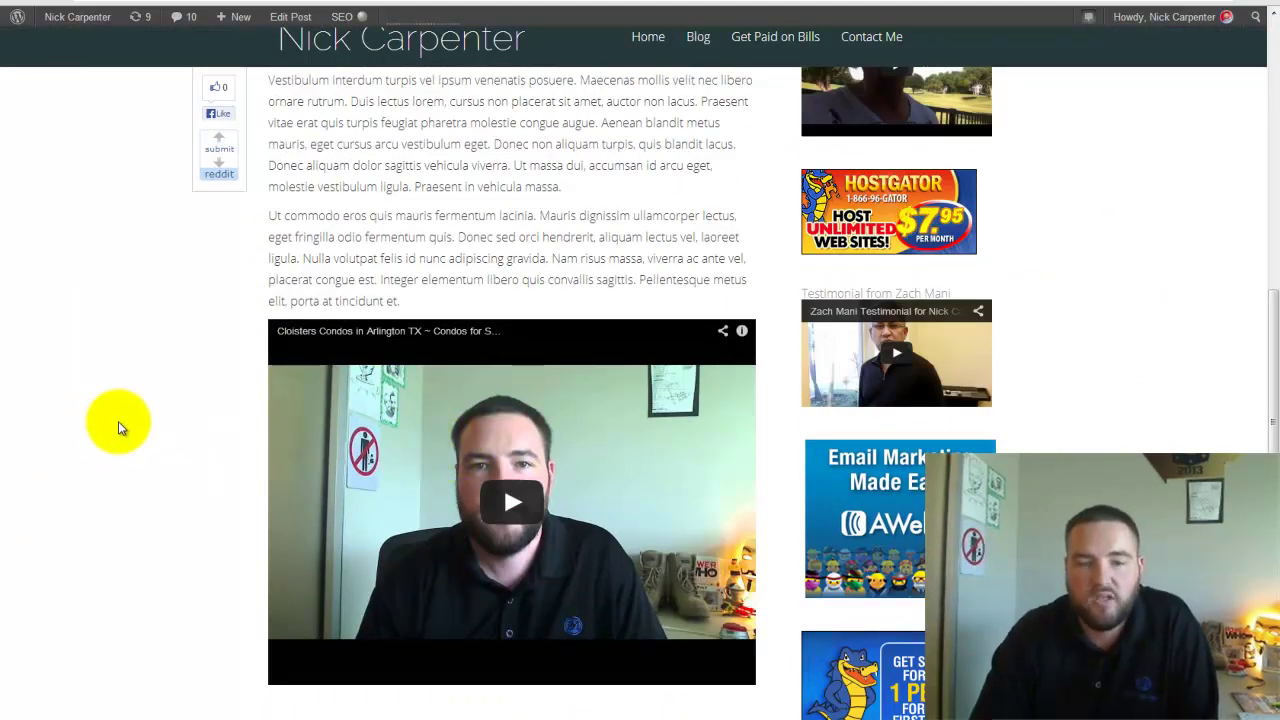
scroll(118, 428, up, 2)
scroll(118, 428, up, 1)
scroll(118, 428, up, 3)
scroll(118, 428, up, 2)
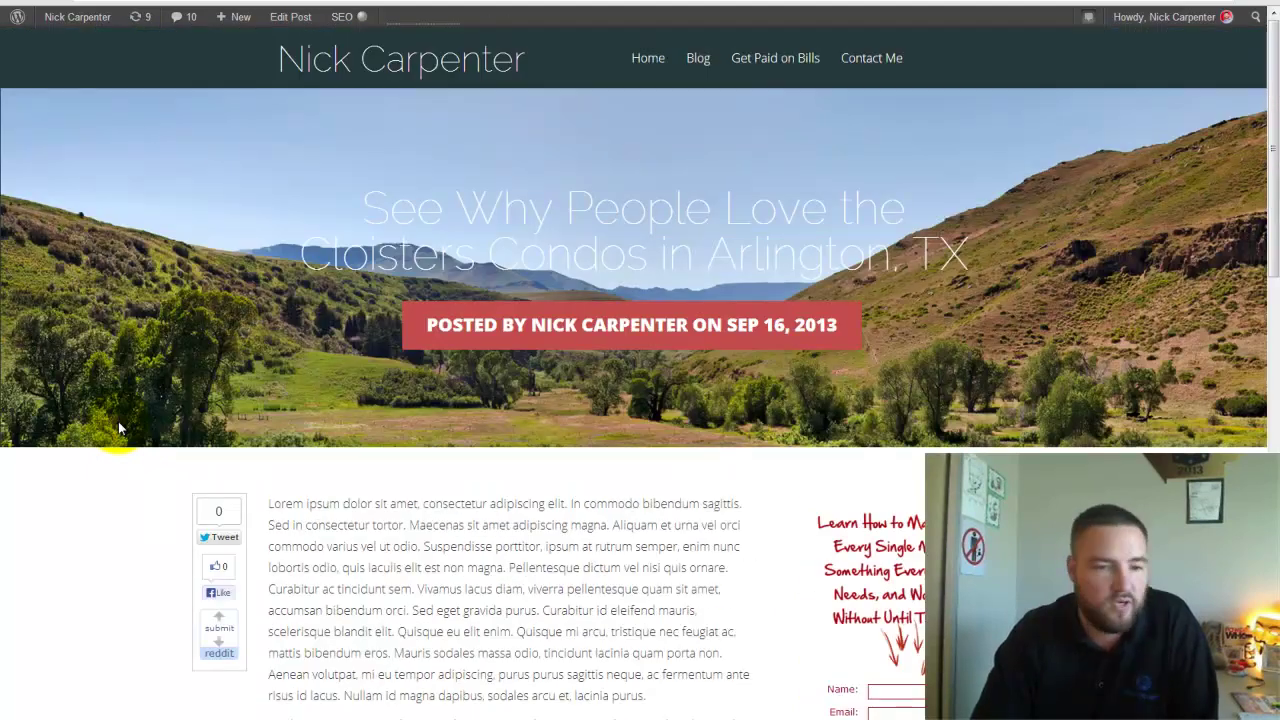
scroll(600, 514, down, 3)
scroll(500, 490, down, 2)
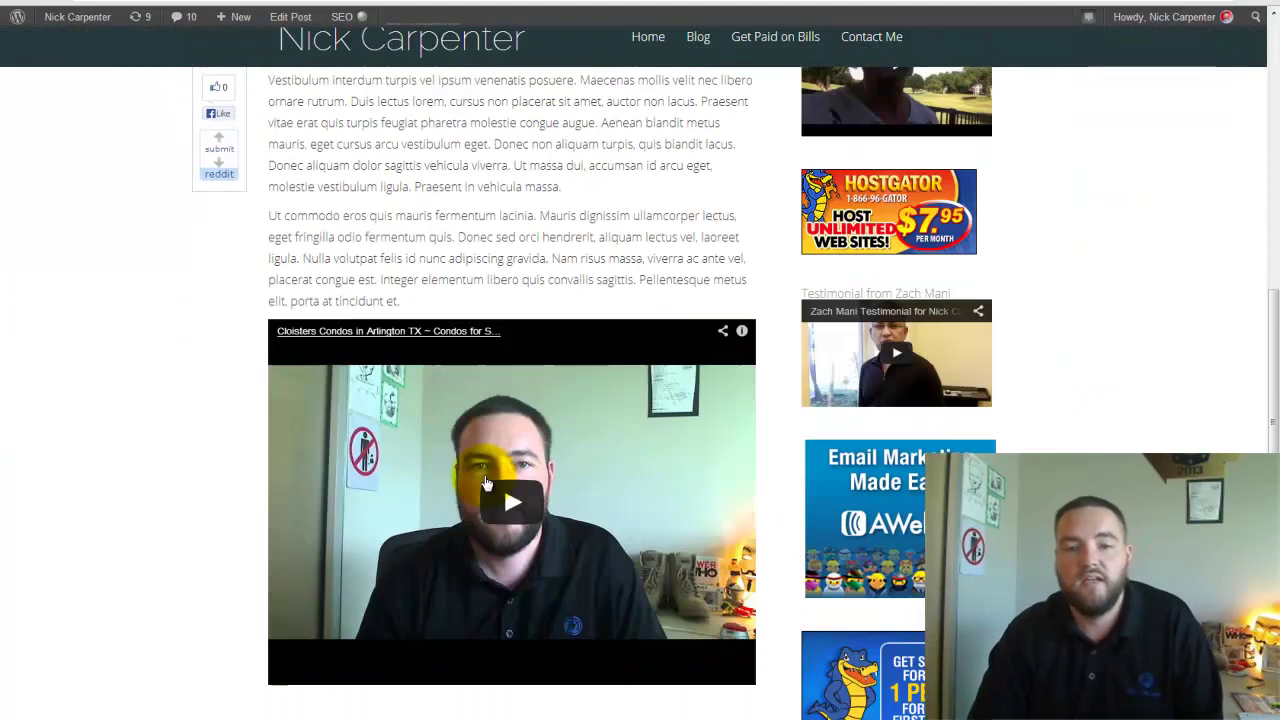